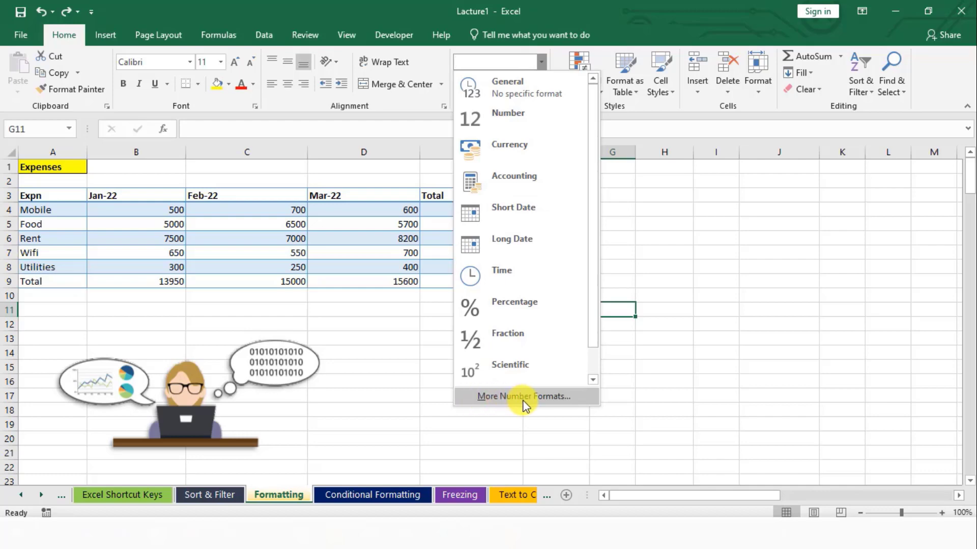
Open the detailed cell number formatting for G11 and choose the Number category with 3 decimal places
left_click(504, 400)
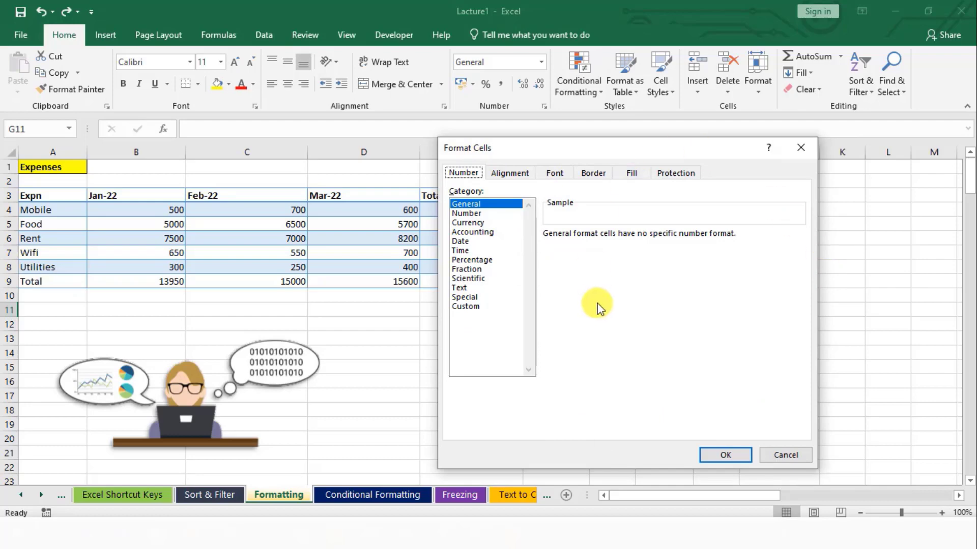
left_click(474, 214)
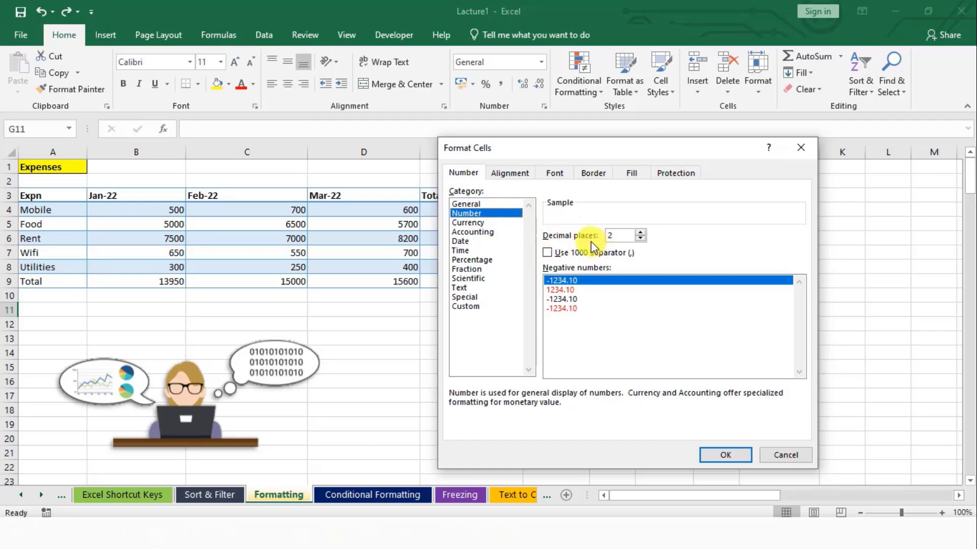
left_click(640, 232)
left_click(641, 232)
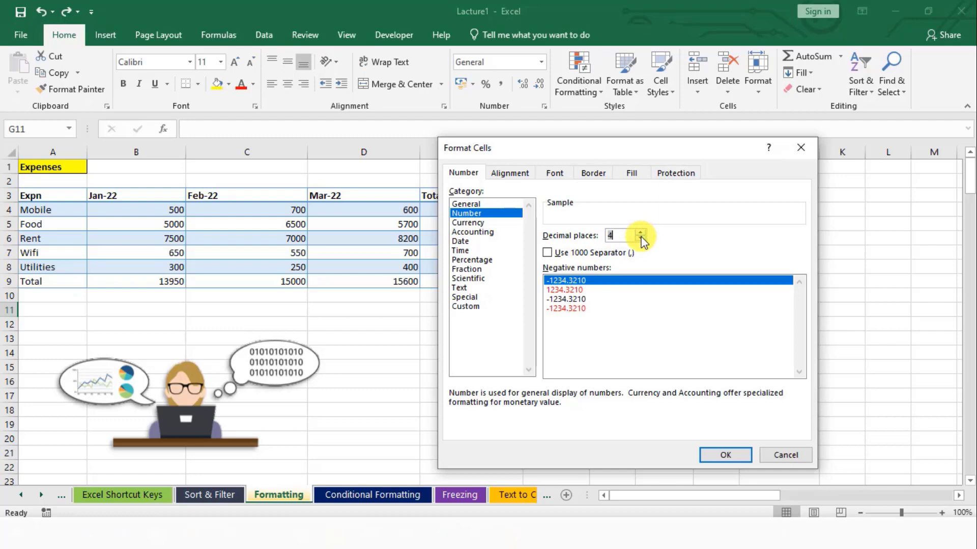
left_click(641, 239)
left_click(641, 238)
left_click(641, 239)
left_click(641, 239)
left_click(642, 237)
type("3")
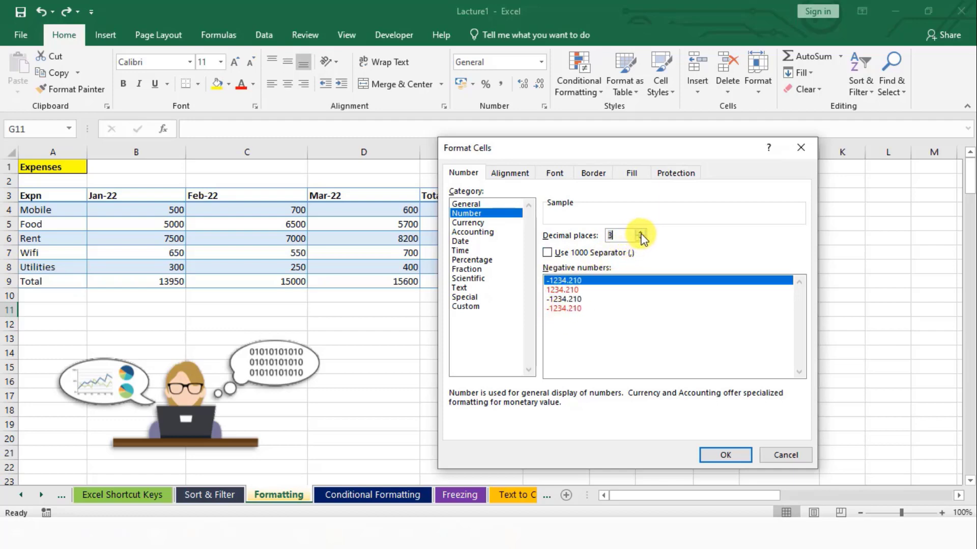
Switch to the Currency category and look through the currency symbols it offers
left_click(473, 223)
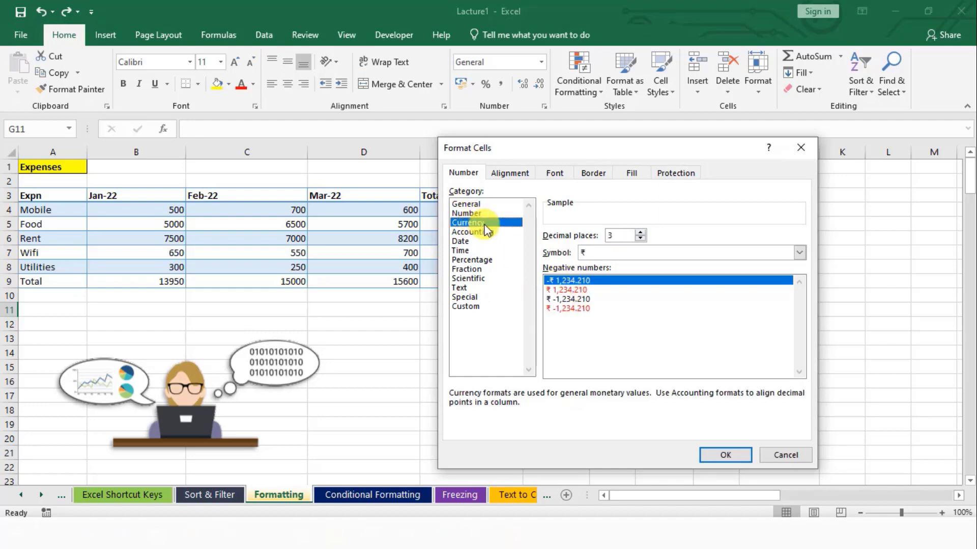
left_click_drag(585, 152, 656, 142)
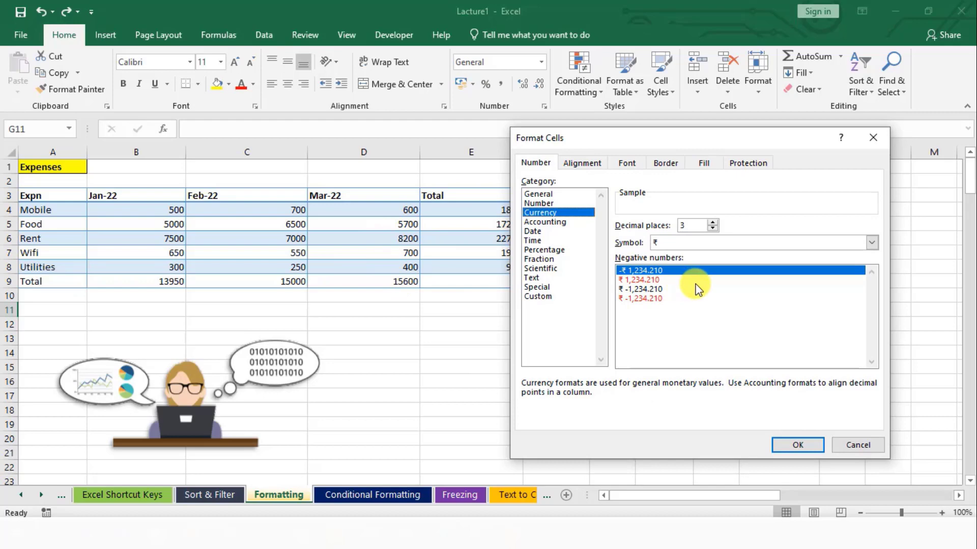
left_click(872, 243)
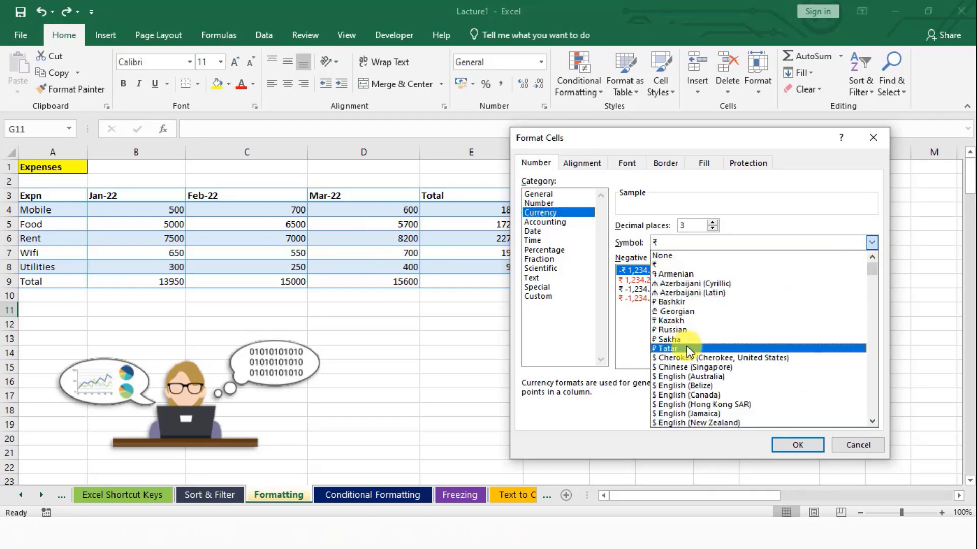
scroll(759, 332, "down", 2)
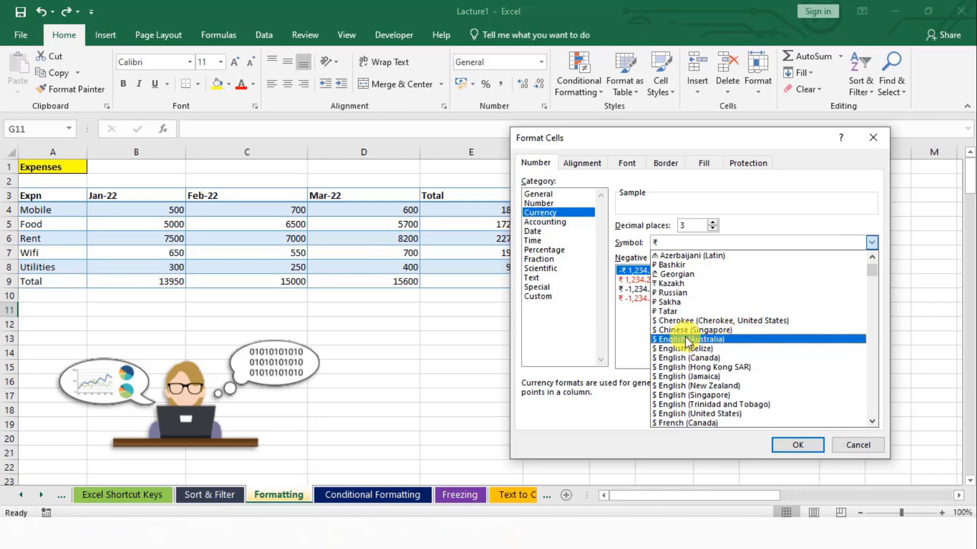
scroll(732, 371, "down", 6)
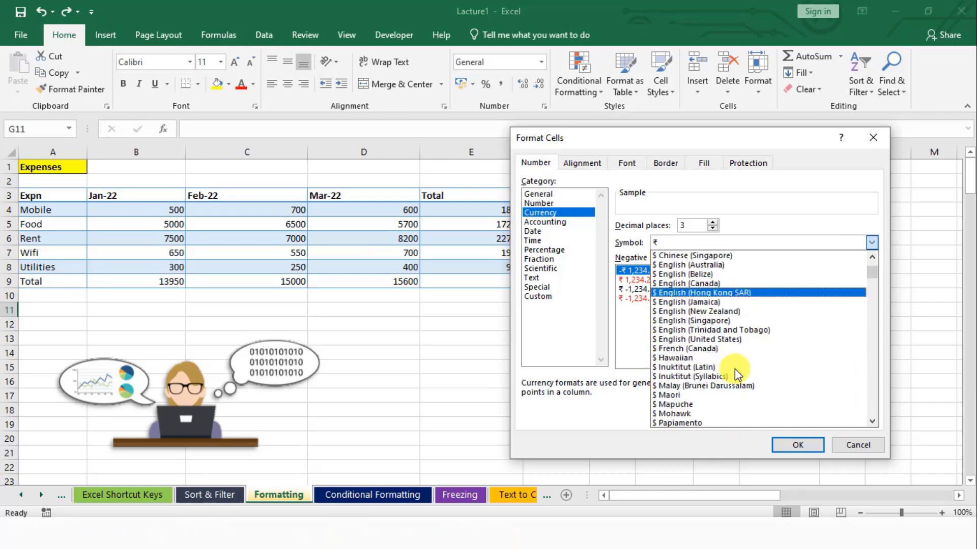
scroll(735, 375, "down", 6)
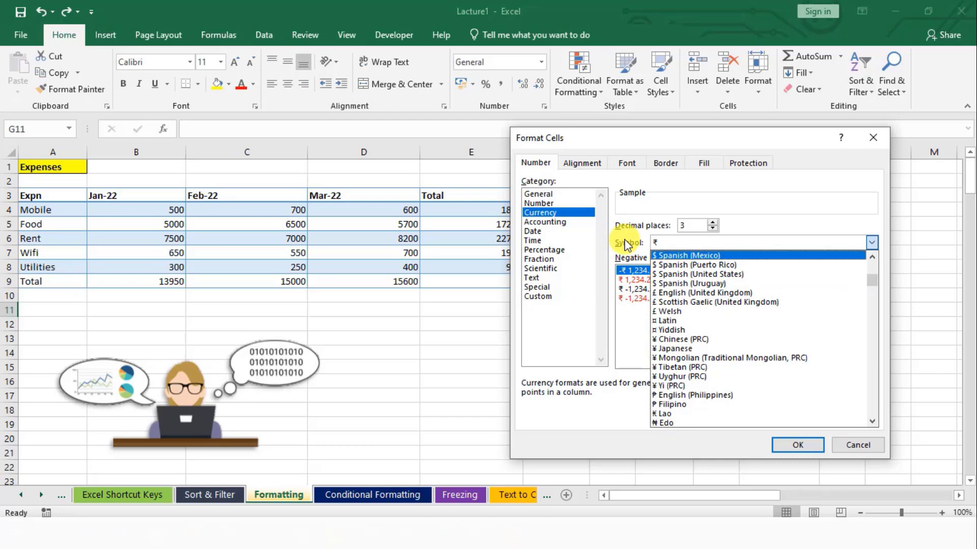
Examine the Accounting settings and the Date types, and close the cell formatting without applying anything
left_click(547, 223)
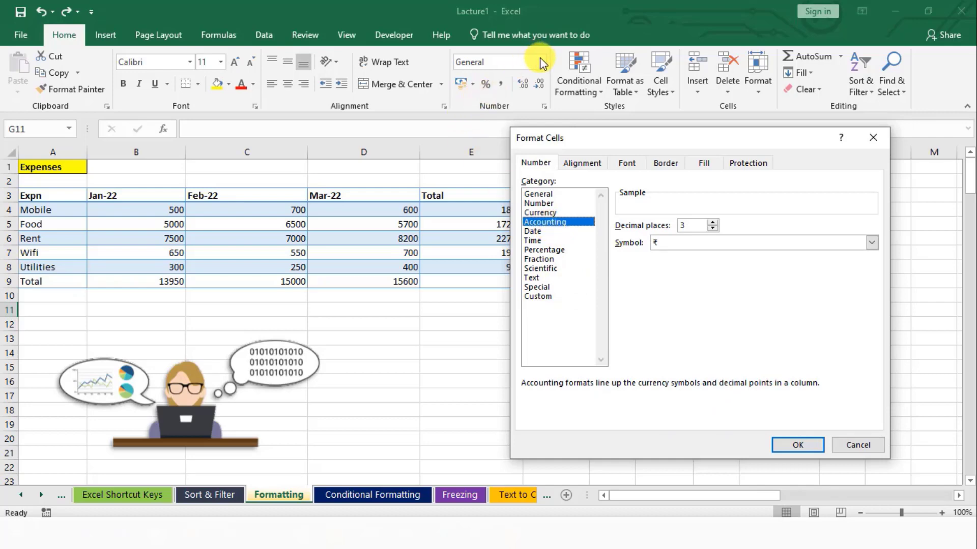
left_click(538, 232)
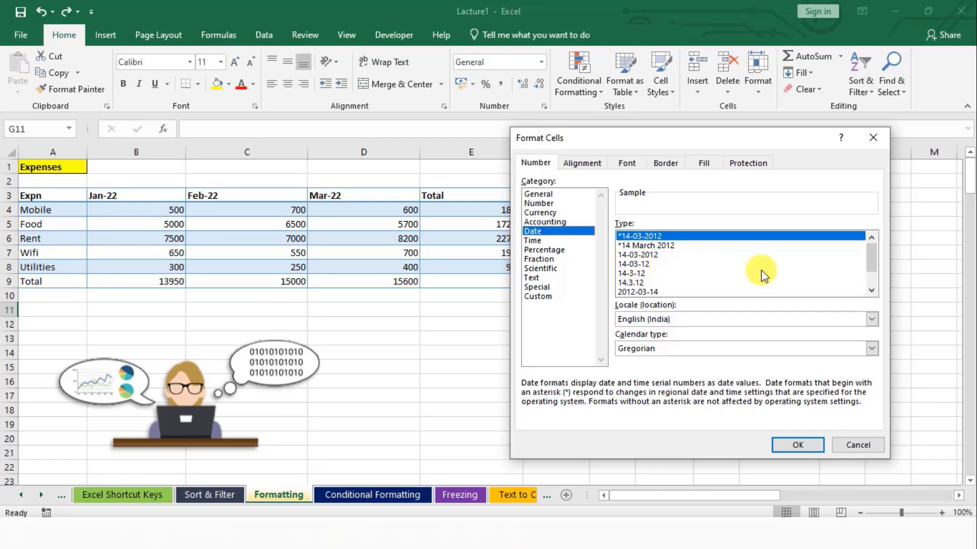
scroll(870, 267, "down", 1)
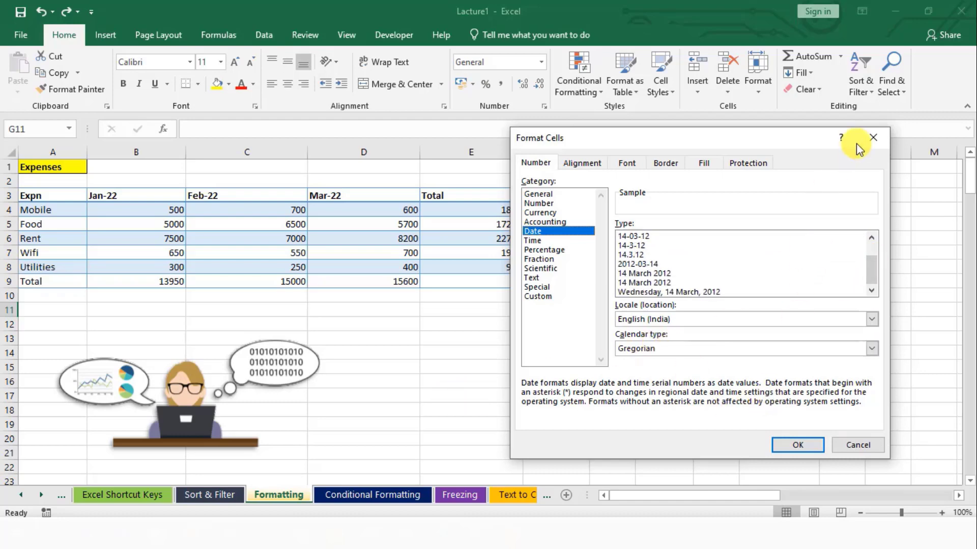
left_click(873, 137)
Examine the sample dates in C30:C42 and their format labels in the DATE FORMAT section
scroll(609, 295, "down", 6)
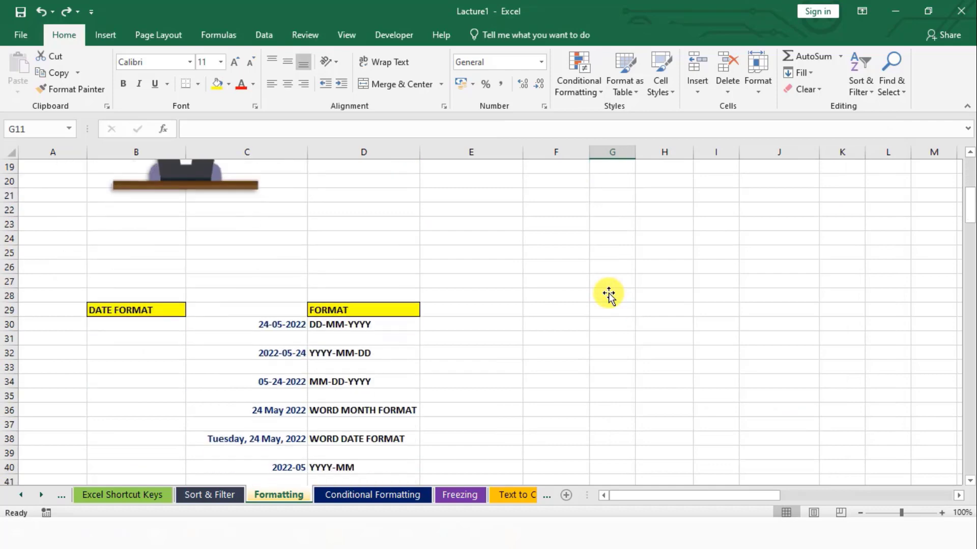
scroll(609, 295, "down", 1)
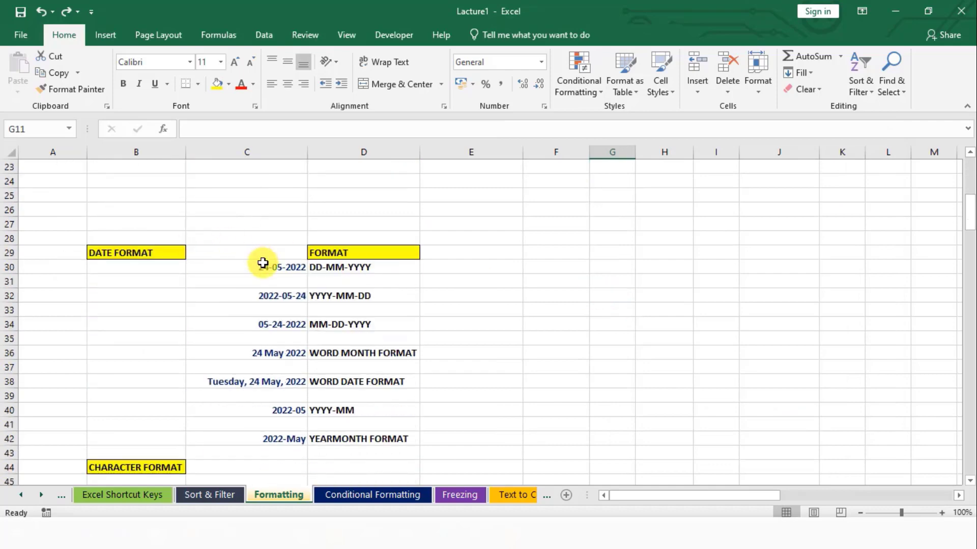
left_click_drag(262, 263, 261, 435)
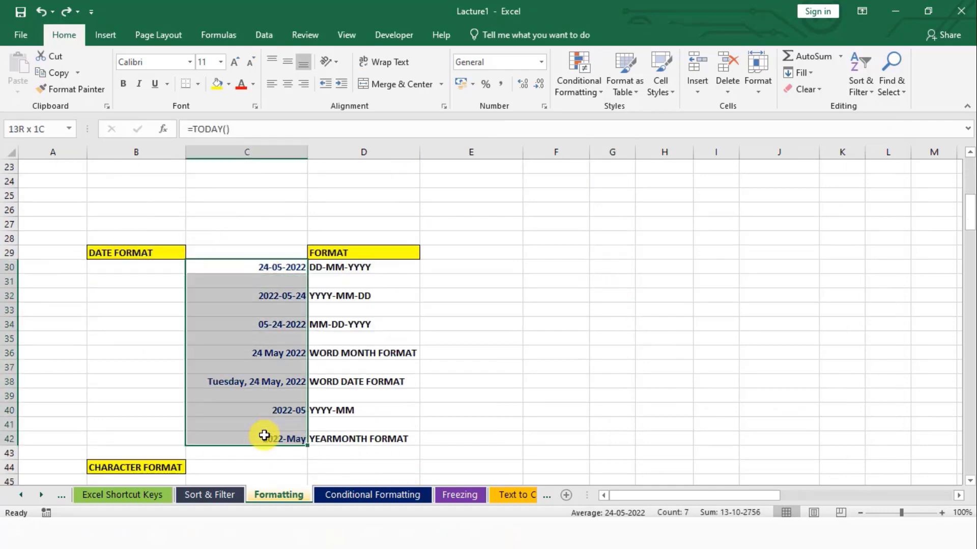
left_click(241, 270)
left_click(443, 279)
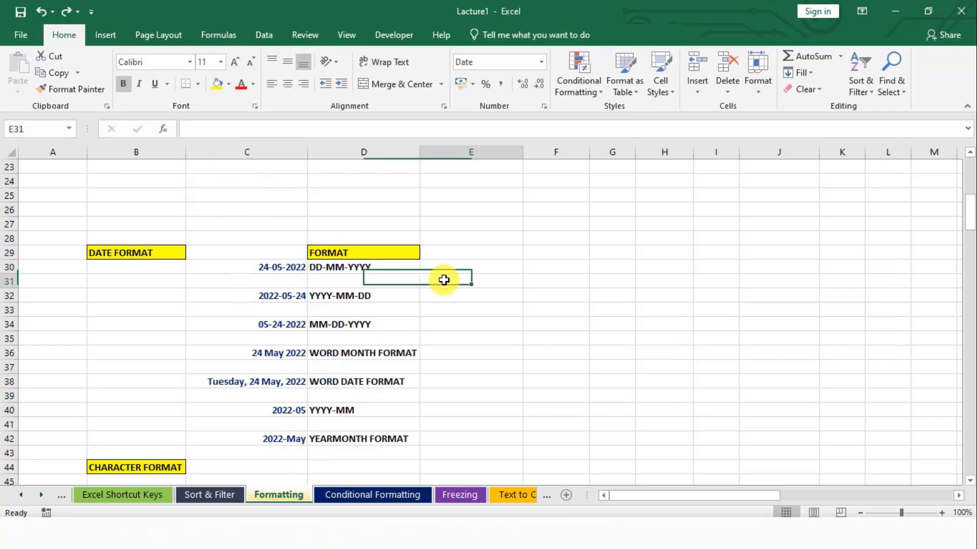
left_click(384, 267)
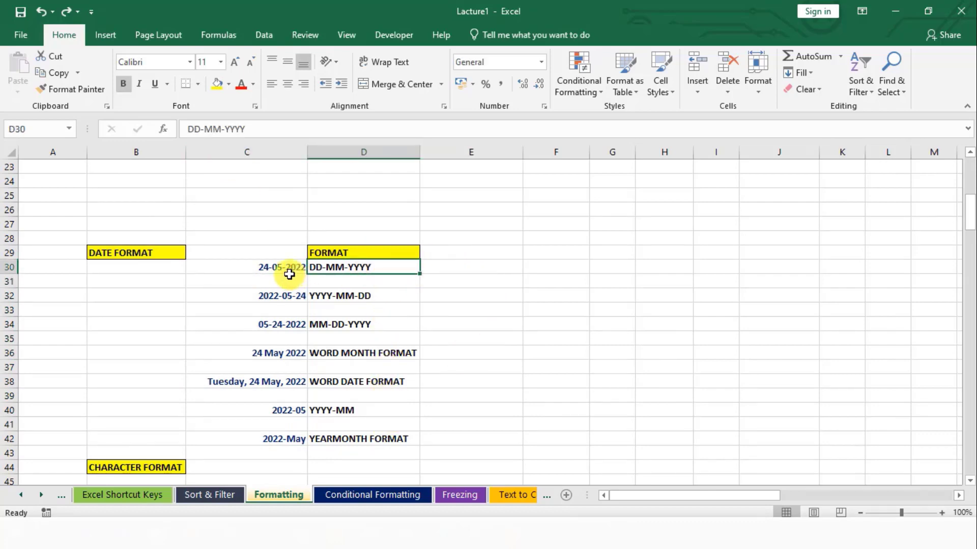
left_click(526, 269)
left_click(275, 272)
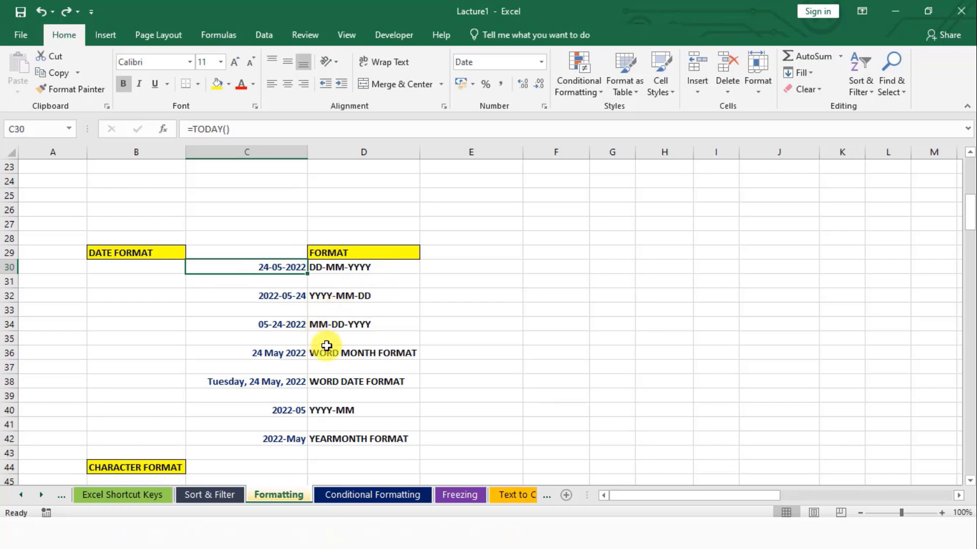
Enter the date 25/05/2022 in cell F30
double_click(549, 270)
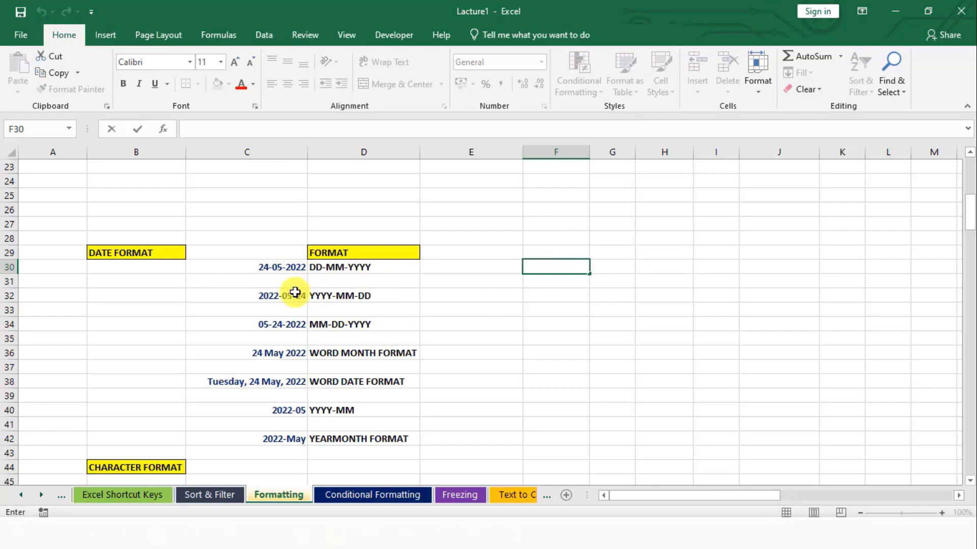
left_click(278, 263)
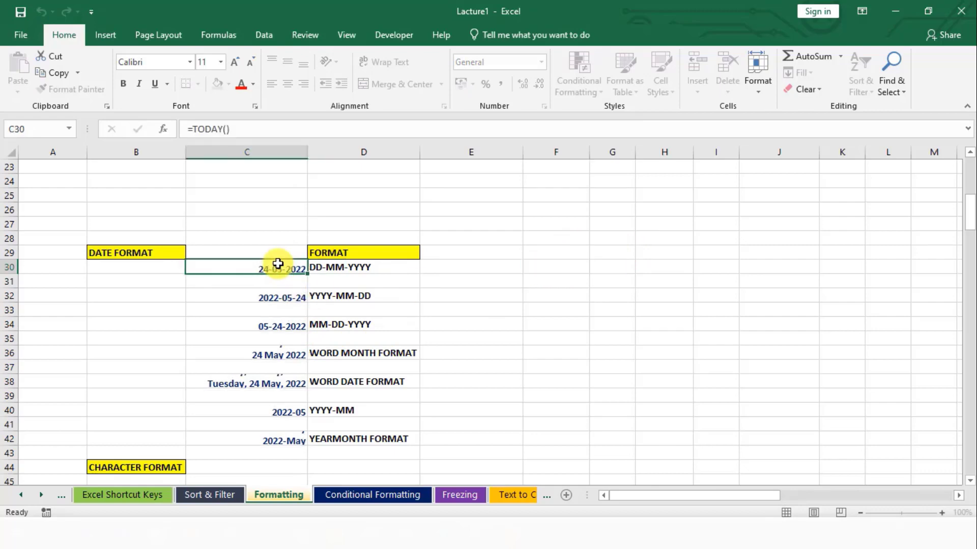
left_click(539, 267)
type("25")
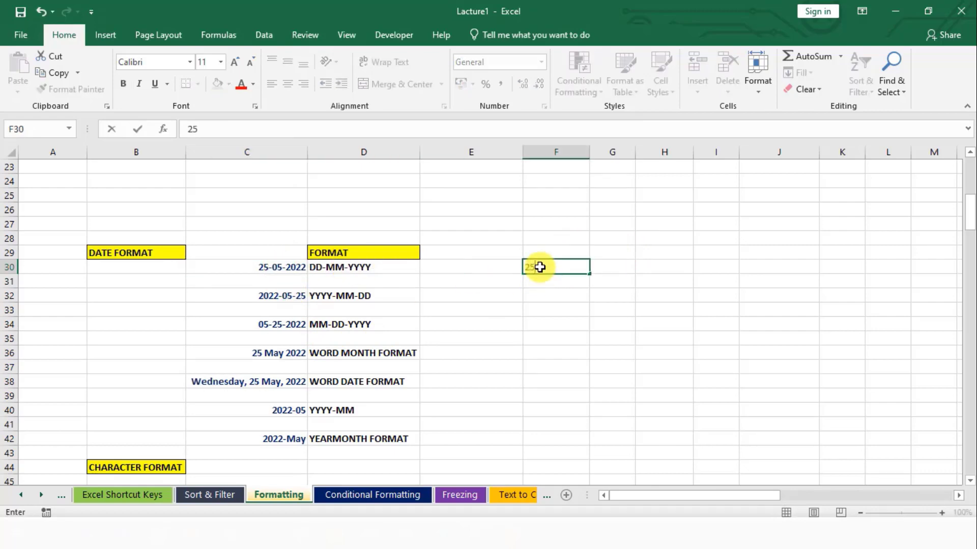
type("/05/2022")
key("Return")
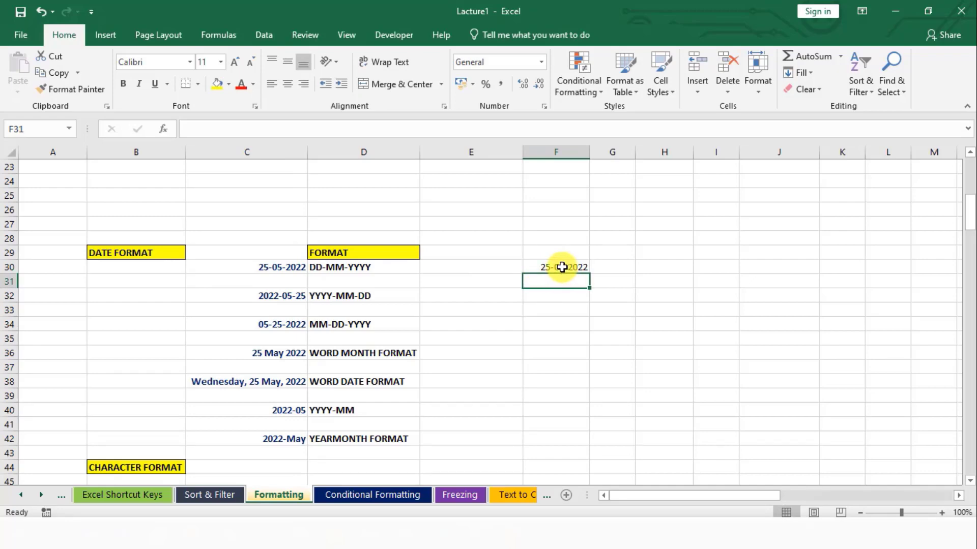
left_click(562, 267)
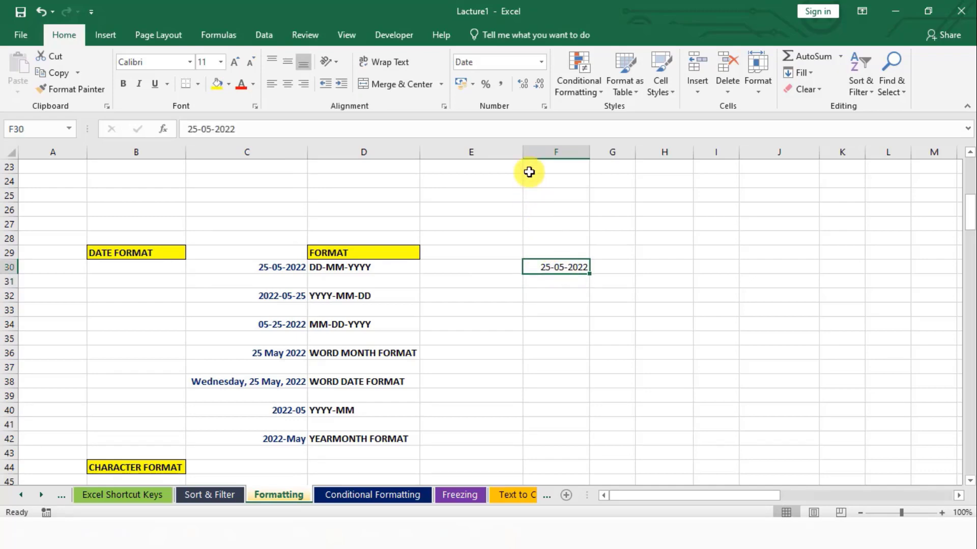
left_click(541, 62)
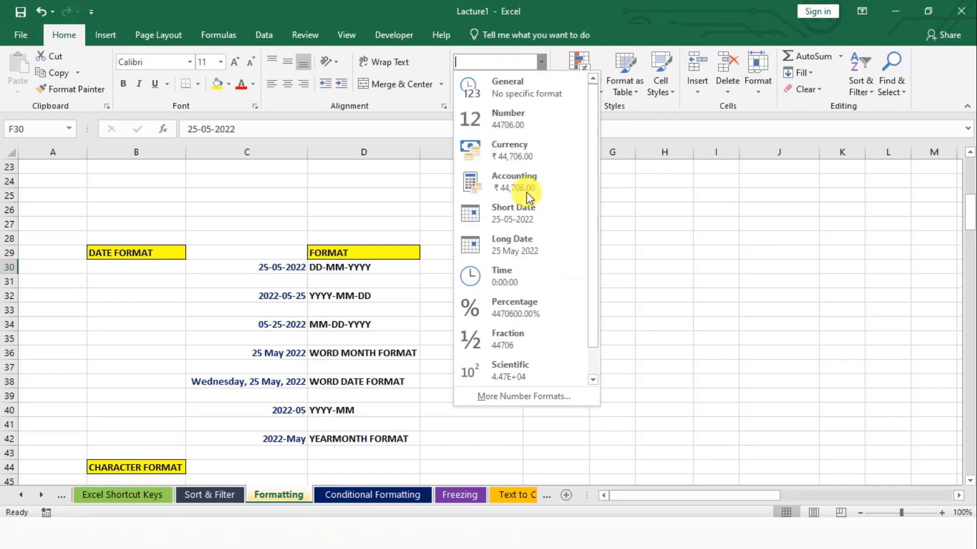
left_click(735, 348)
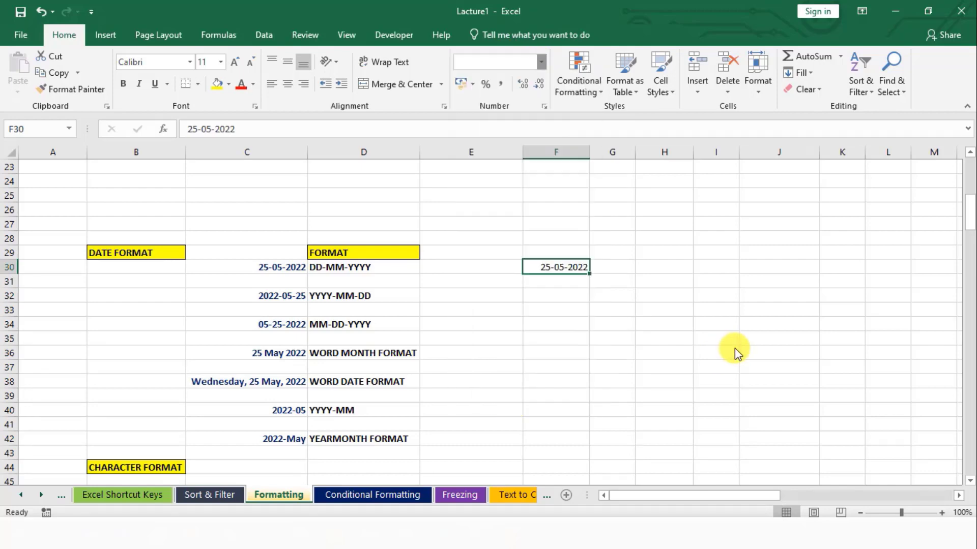
Format the date in F30 with the Date type "Wednesday, 14 March, 2012"
right_click(549, 265)
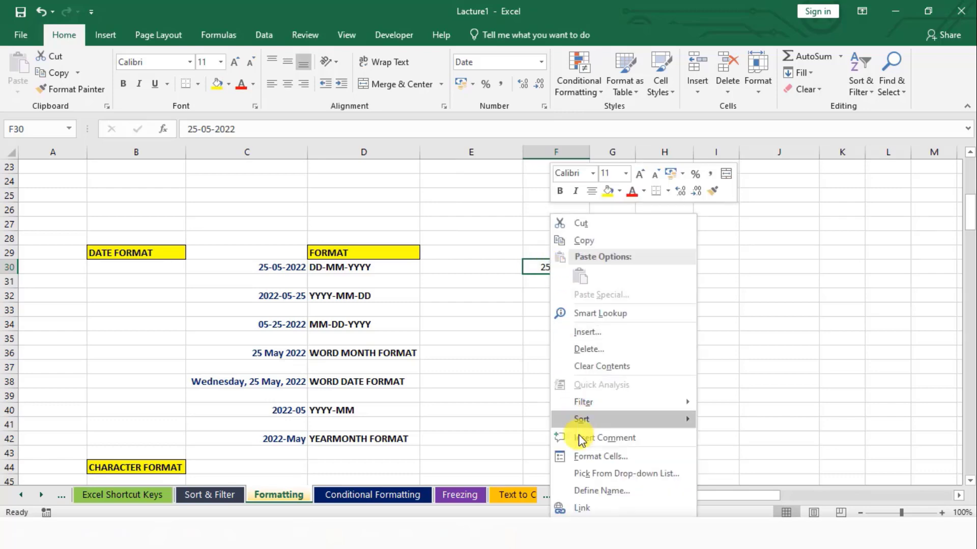
left_click(591, 460)
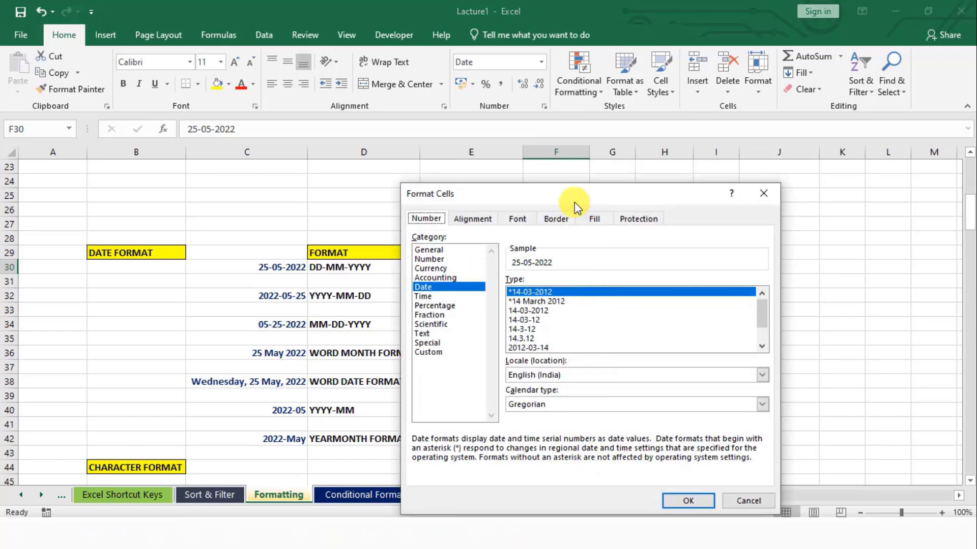
left_click_drag(571, 192, 300, 112)
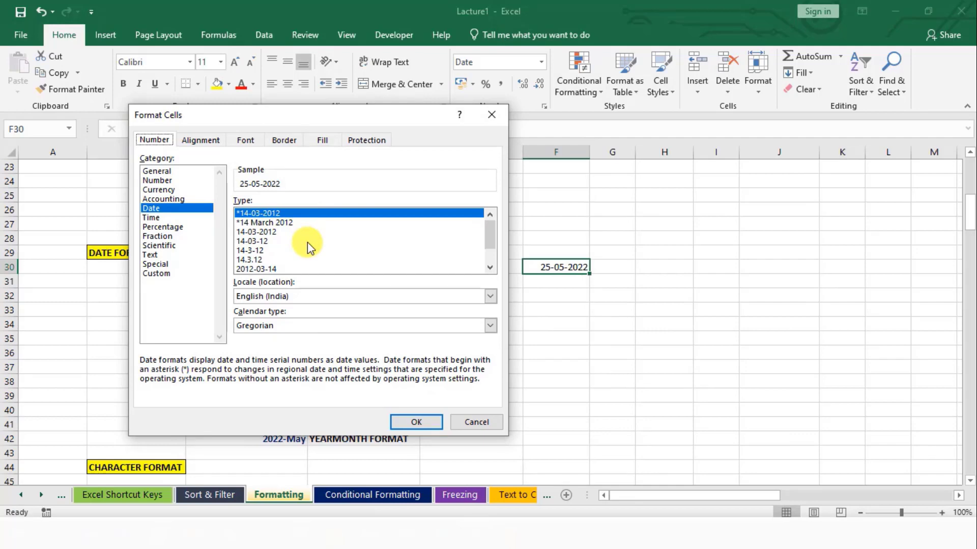
scroll(307, 242, "down", 1)
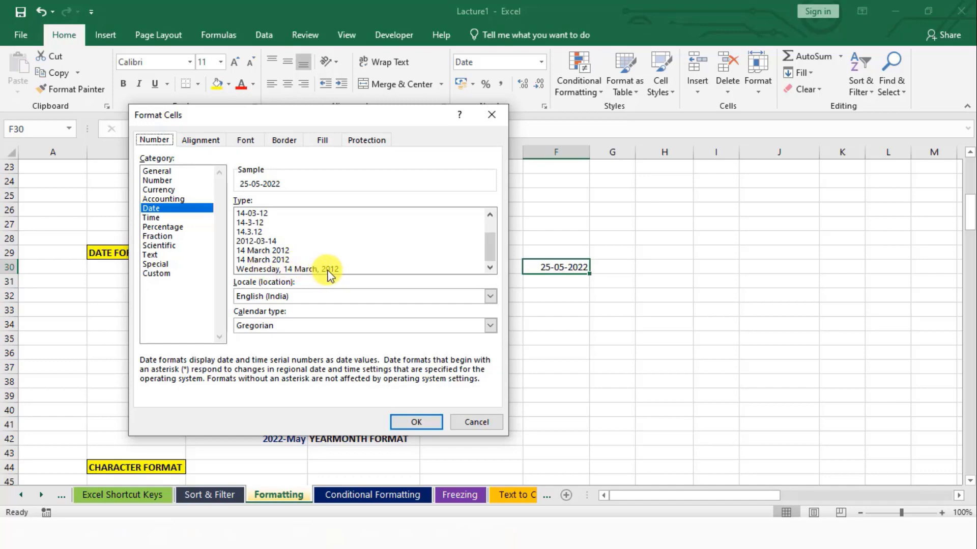
left_click(309, 269)
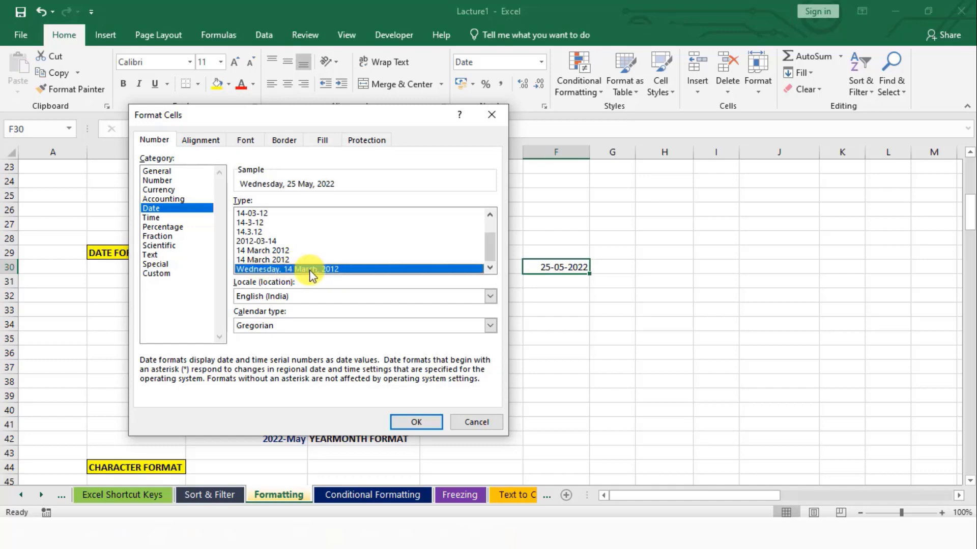
left_click(411, 420)
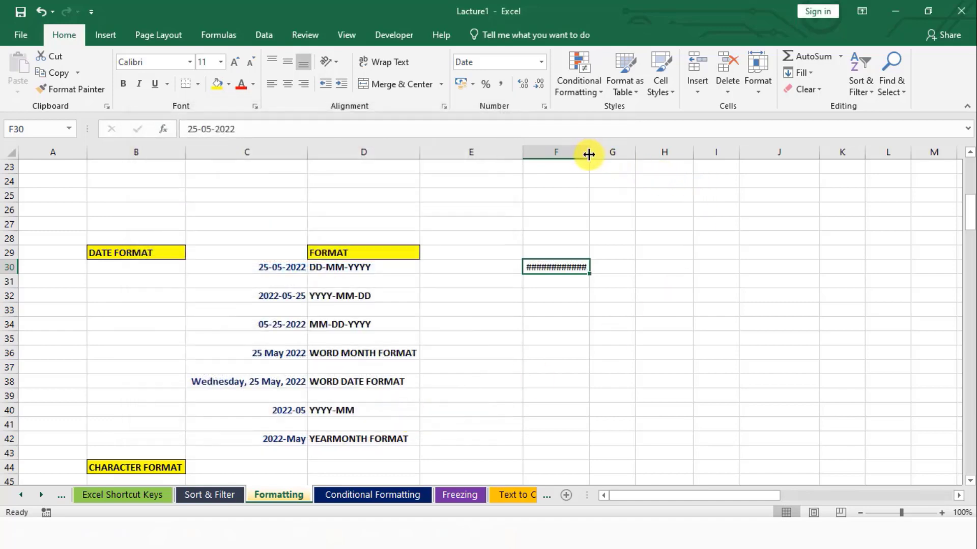
Widen column F so that the full weekday date in F30 fits with some room to spare
left_click_drag(589, 155, 672, 156)
double_click(671, 156)
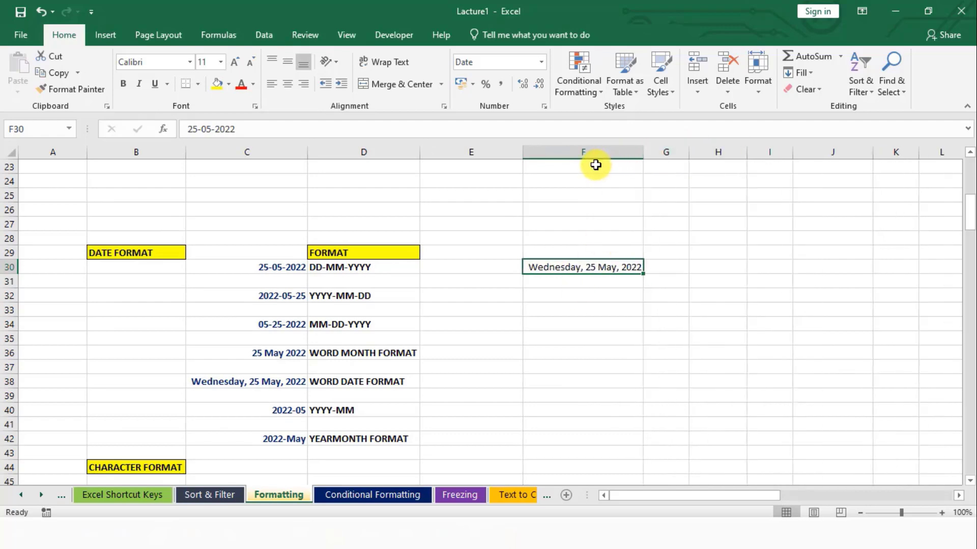
left_click_drag(641, 155, 668, 155)
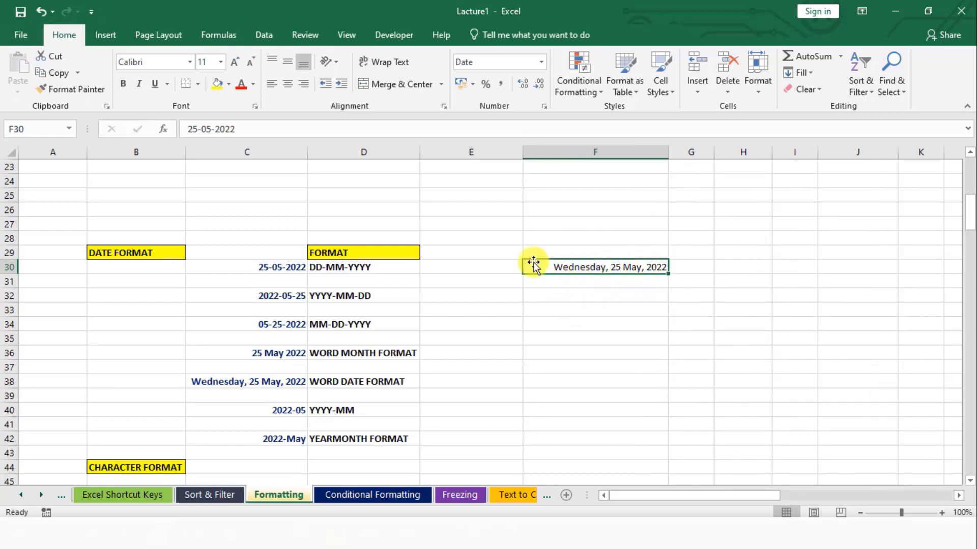
Select the date format labels in column D from D30 to D47 to review them
left_click_drag(331, 271, 351, 453)
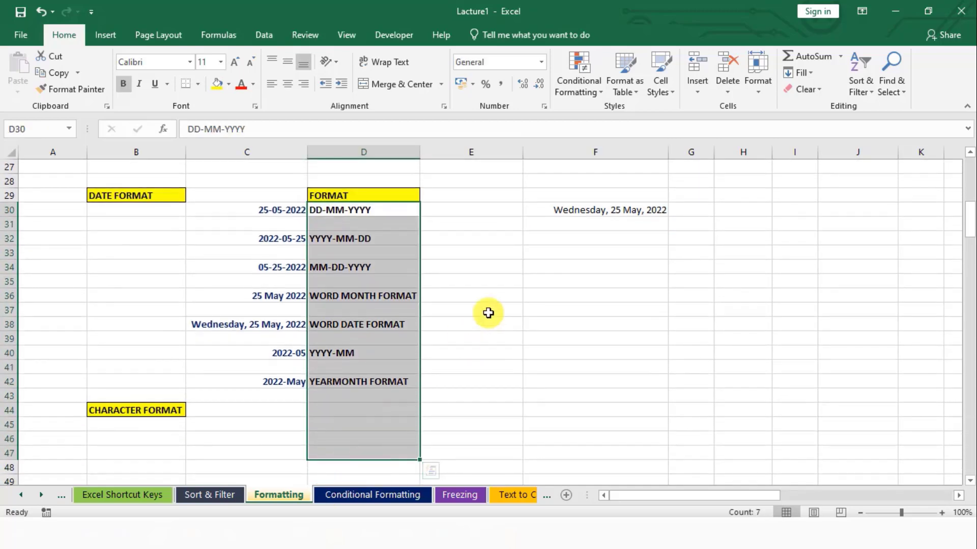
Browse the Time format types for the date in F30, previewing 01:30:55 PM
right_click(555, 209)
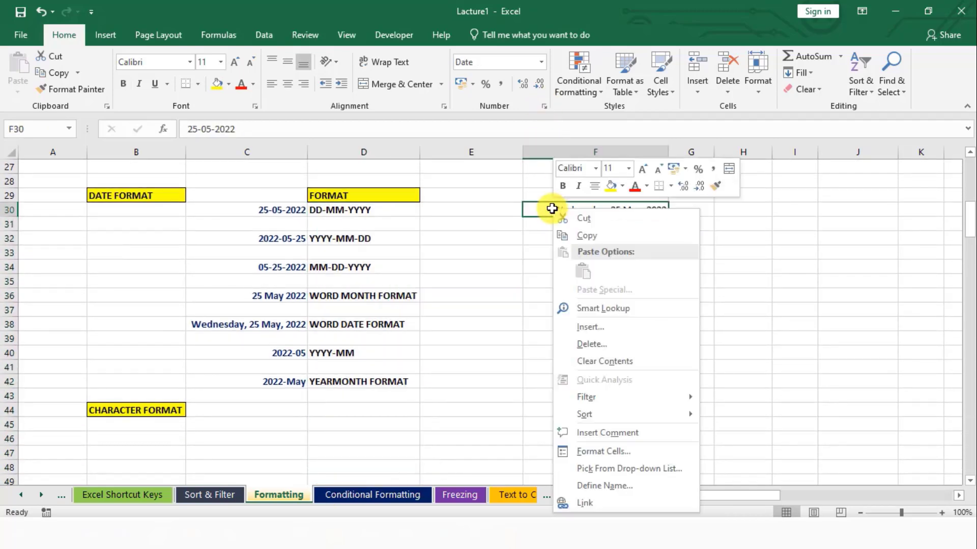
left_click(585, 452)
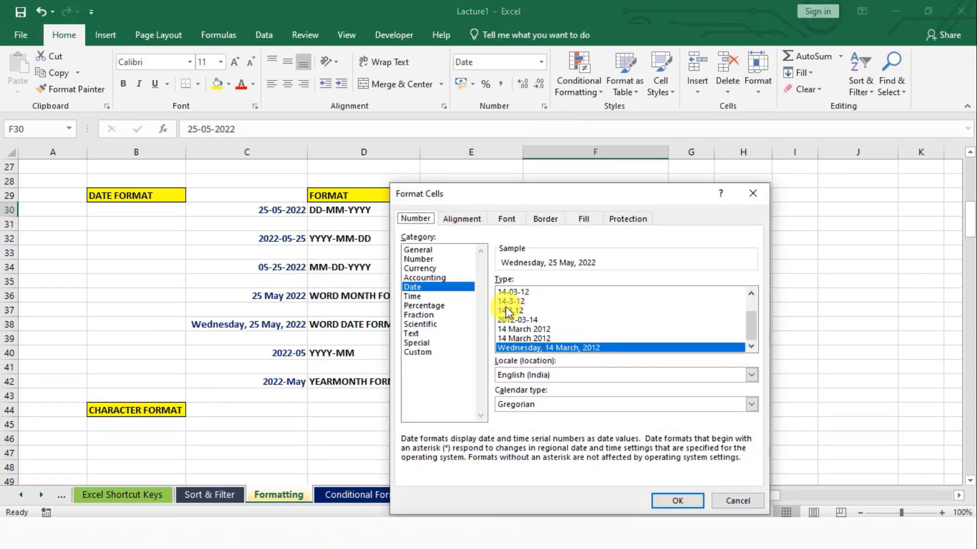
left_click(419, 298)
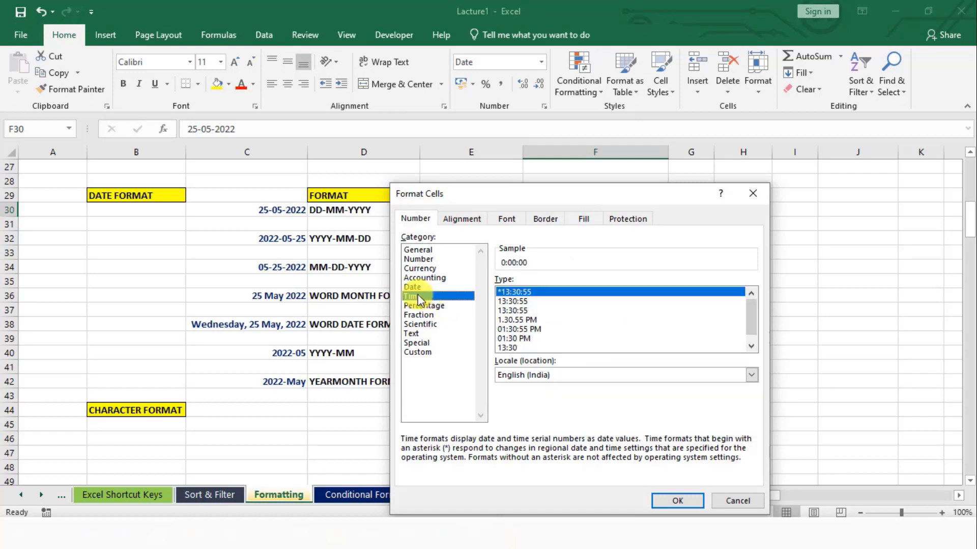
left_click(524, 319)
left_click(534, 330)
scroll(538, 338, "down", 1)
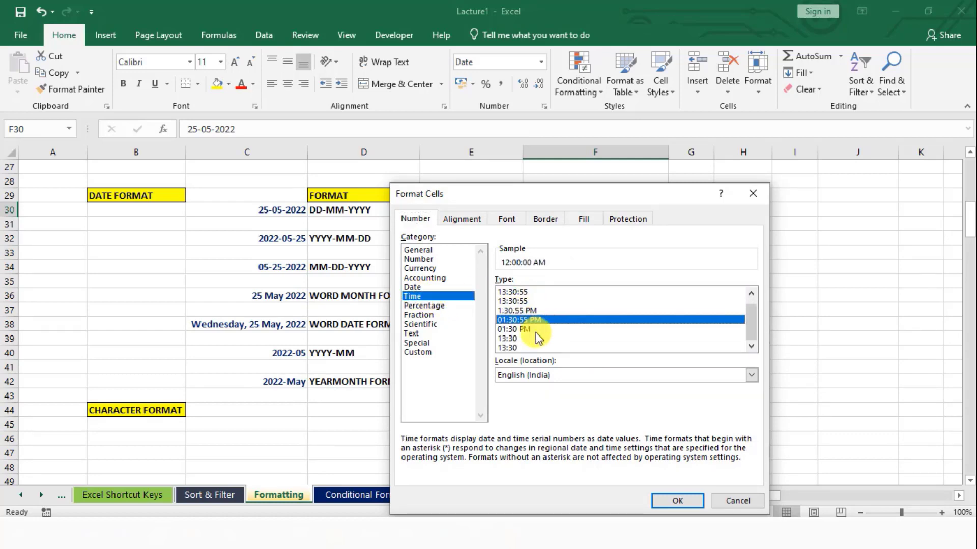
Review the Percentage, Fraction, Text, Special and Custom number formats for F30, and leave without applying any
left_click(443, 307)
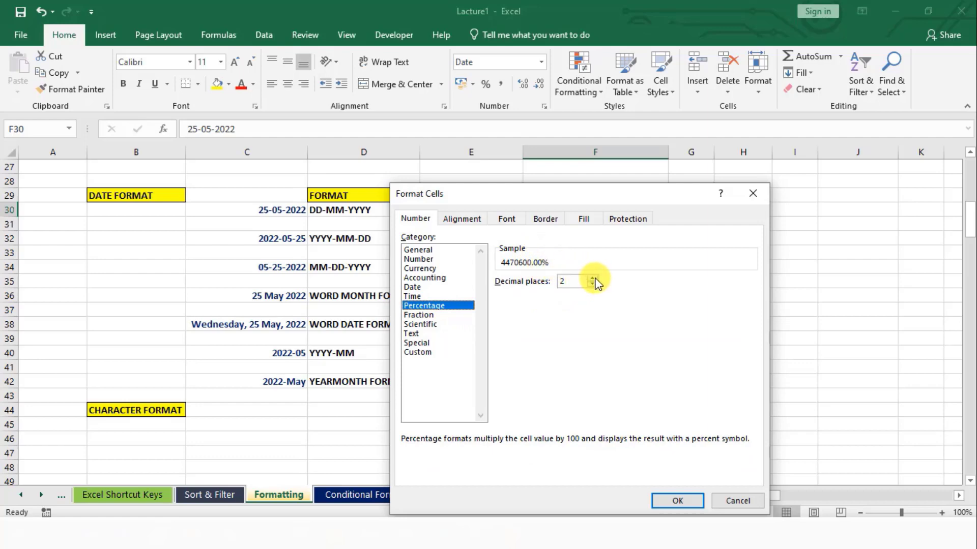
left_click(424, 316)
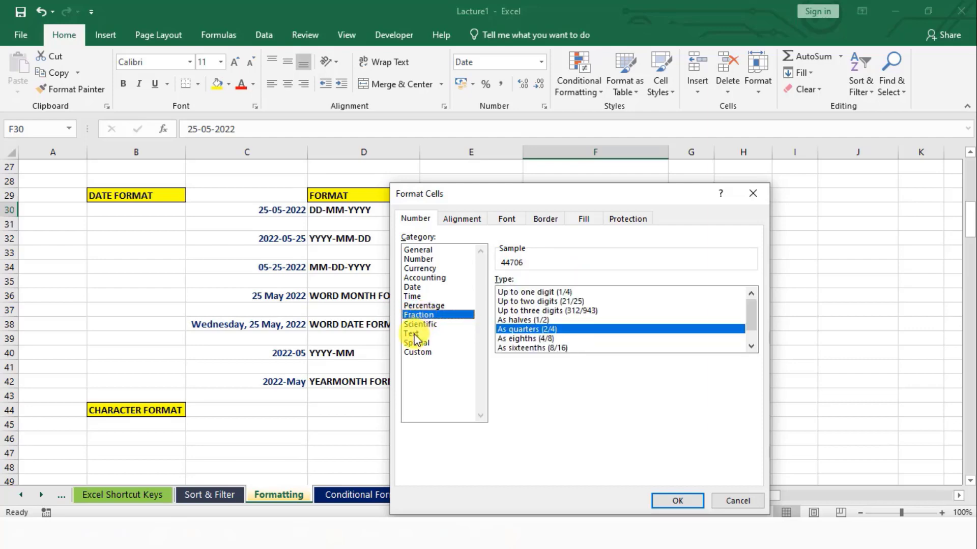
left_click(413, 334)
left_click(422, 342)
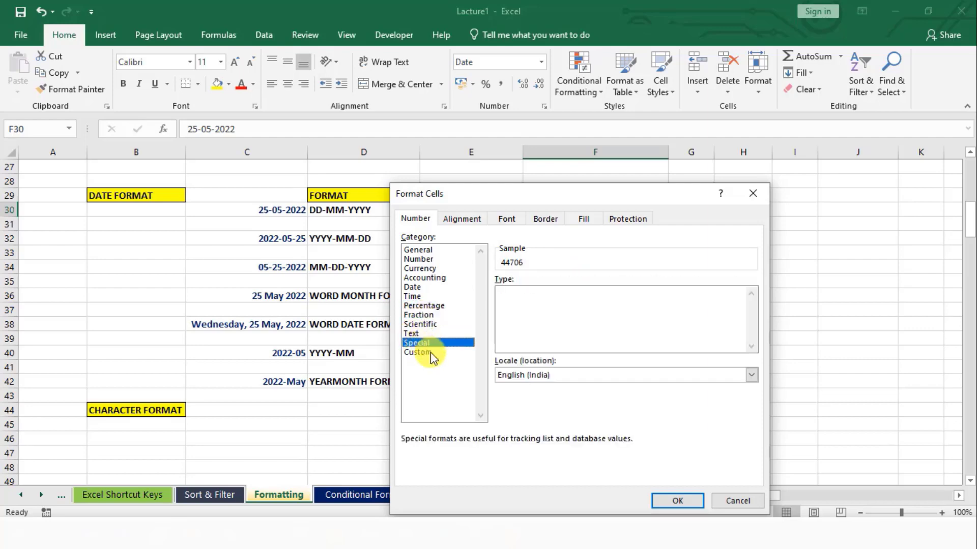
left_click(428, 352)
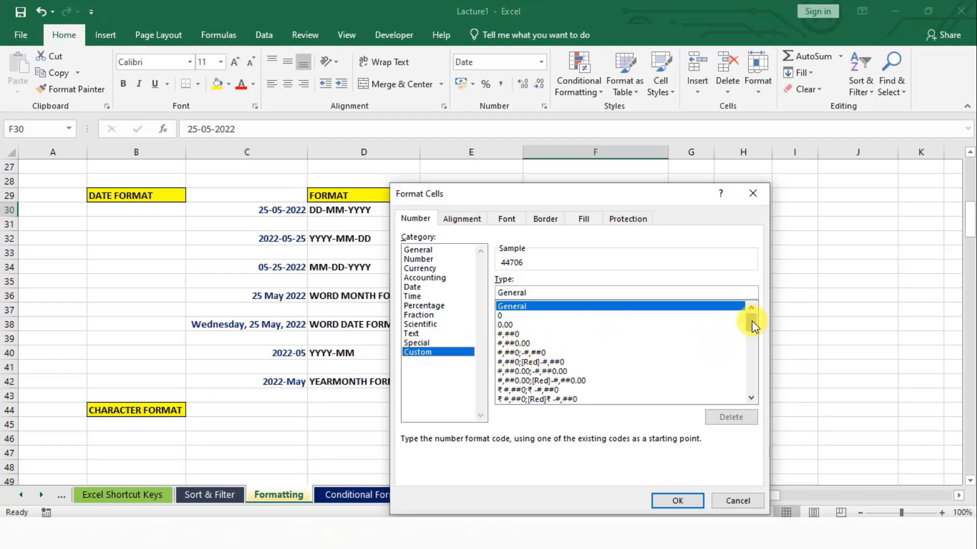
left_click_drag(753, 327, 754, 370)
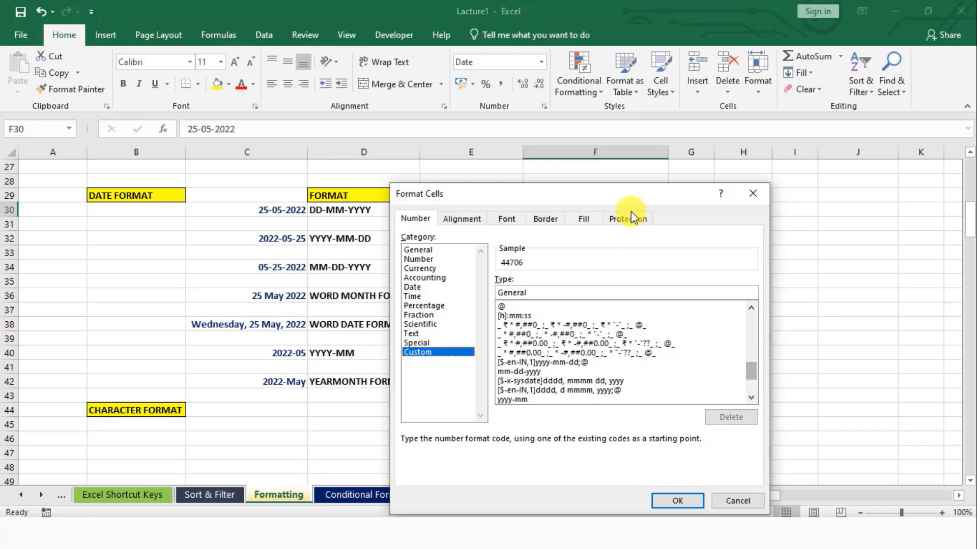
left_click(753, 192)
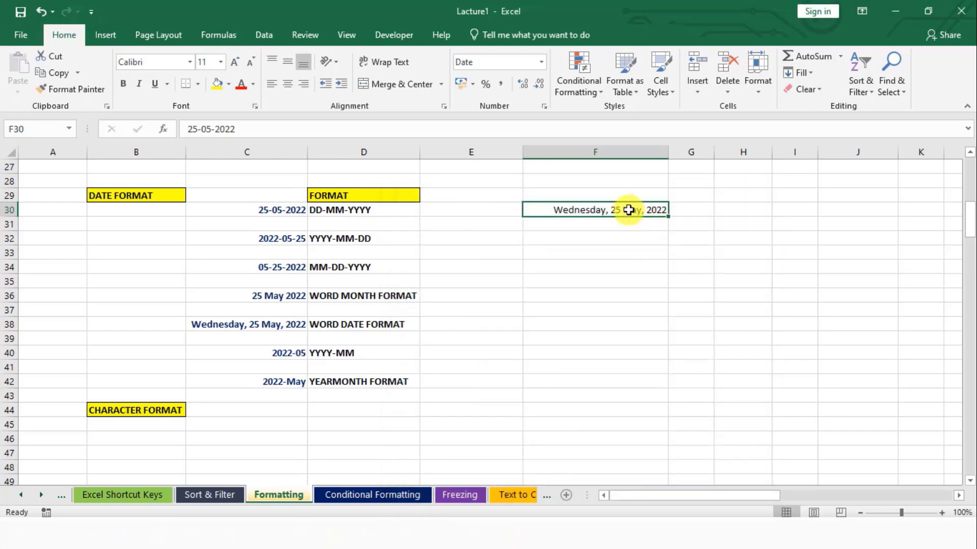
Apply the custom number format yyyymm to the date in F30
right_click(629, 210)
left_click(664, 453)
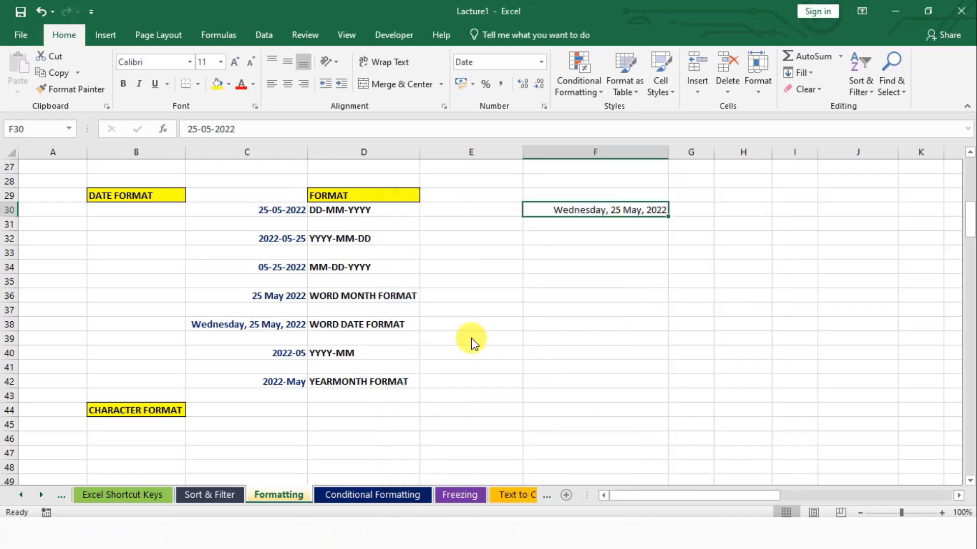
left_click(500, 352)
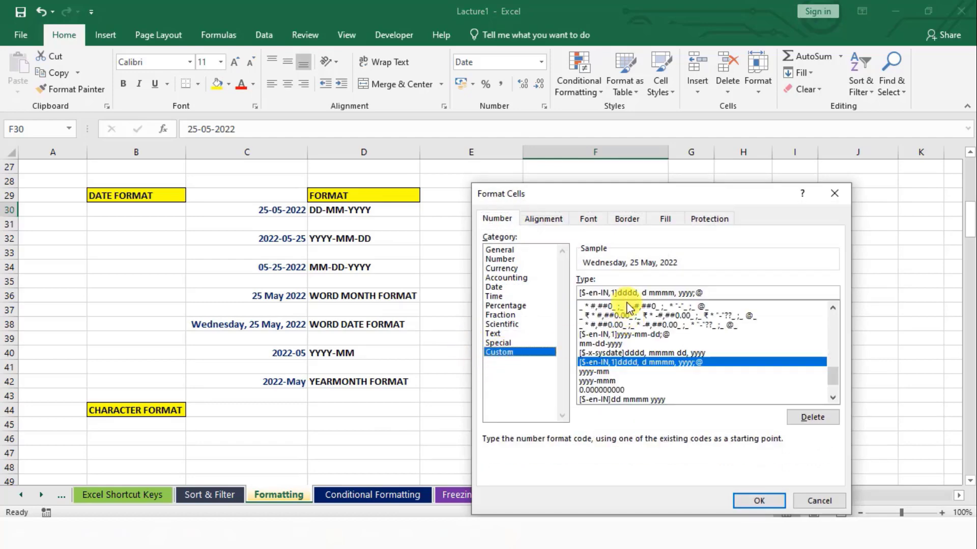
left_click_drag(717, 291, 580, 294)
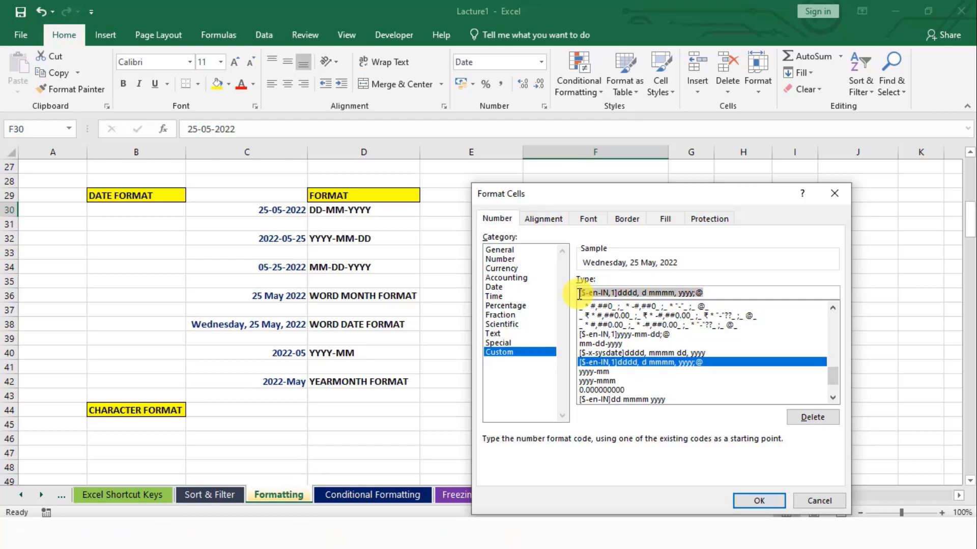
key("BackSpace")
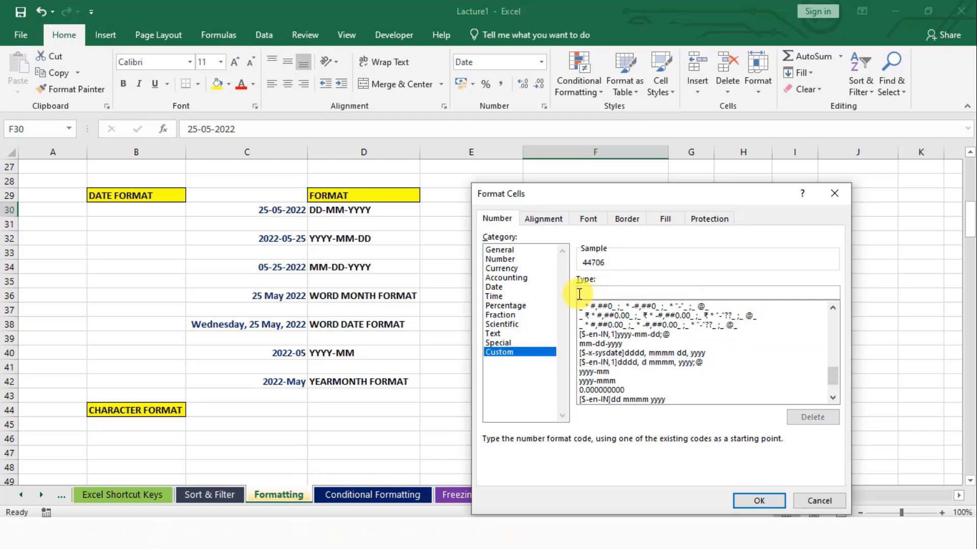
type("yyyymm")
left_click(758, 501)
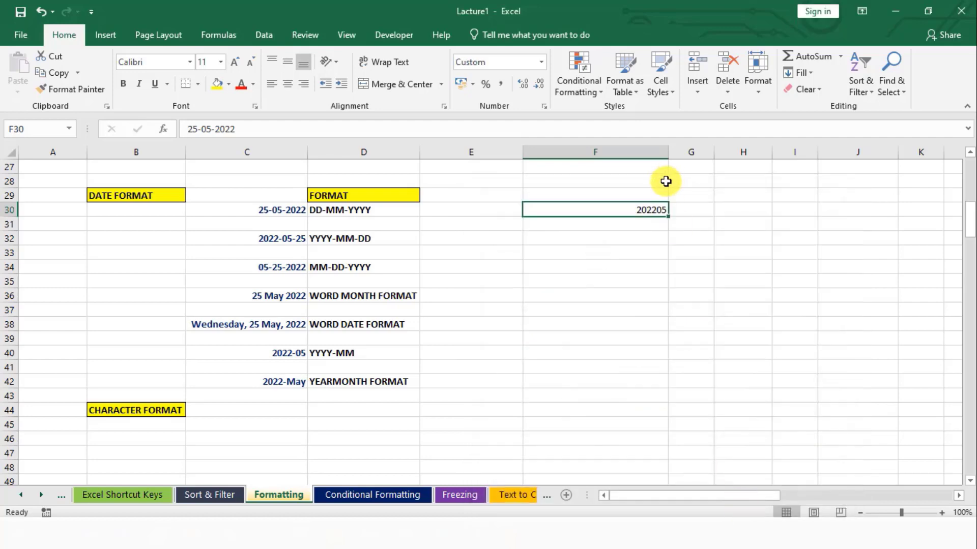
Compare the custom-formatted date in F30 with the YEARMONTH FORMAT example in row 42
left_click(643, 219)
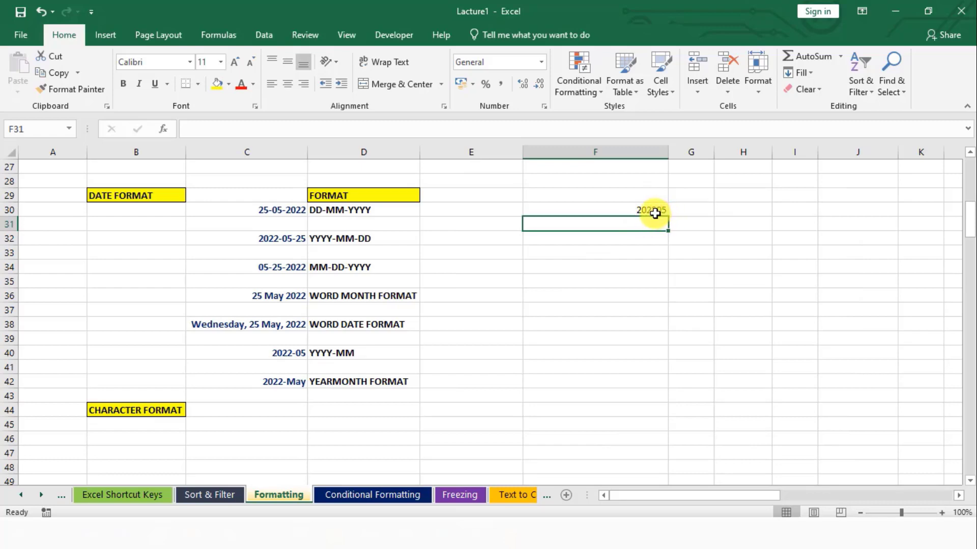
left_click(655, 212)
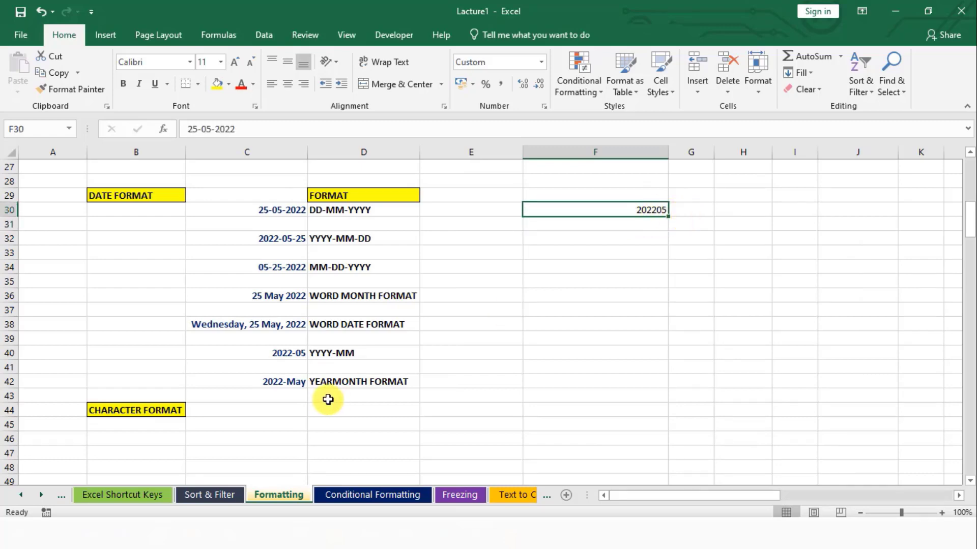
double_click(327, 382)
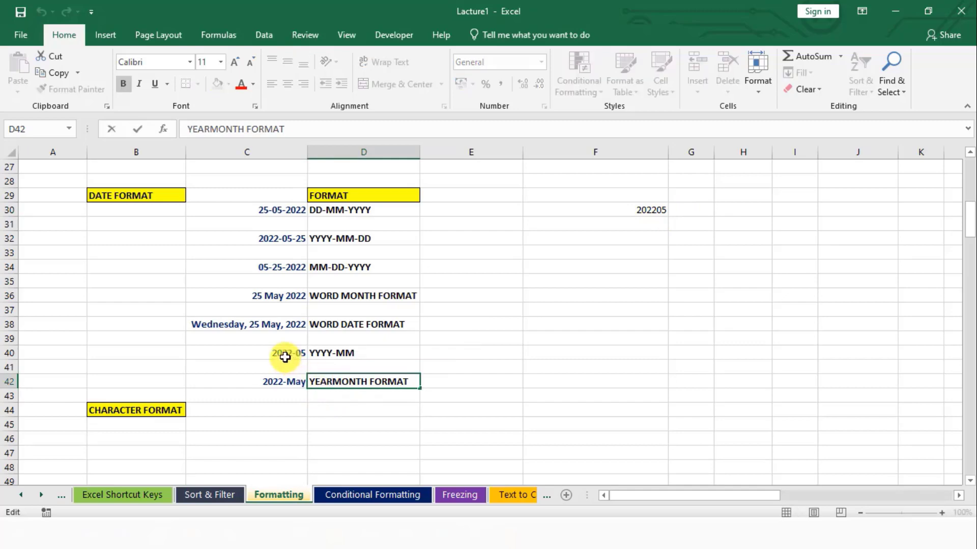
left_click(621, 211)
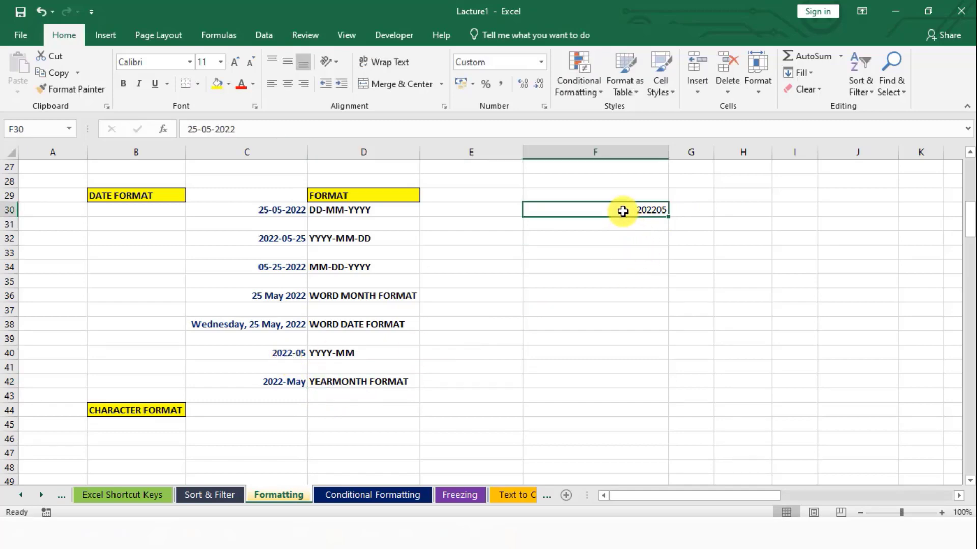
Review the number formats available for the CHARACTER FORMAT heading in B44 without choosing one
left_click(163, 406)
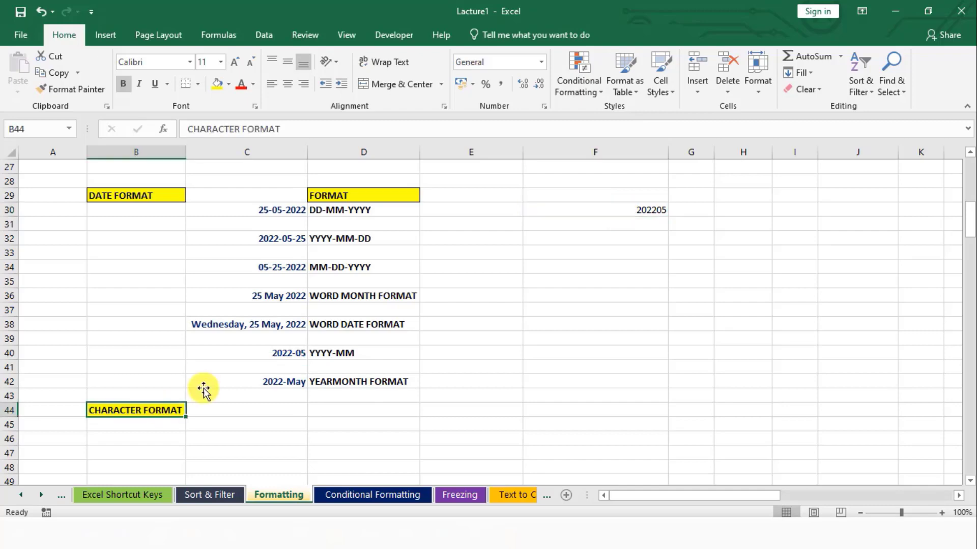
left_click(541, 62)
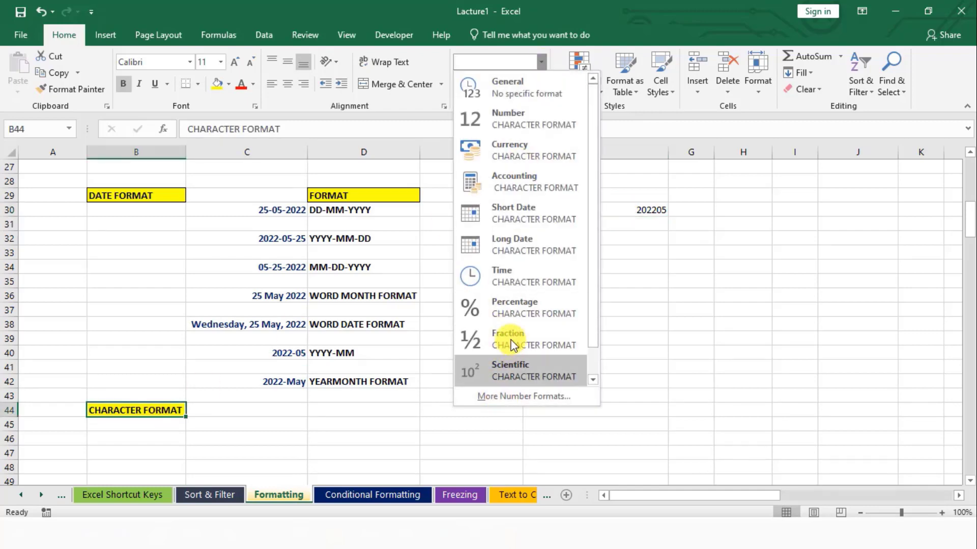
left_click(151, 204)
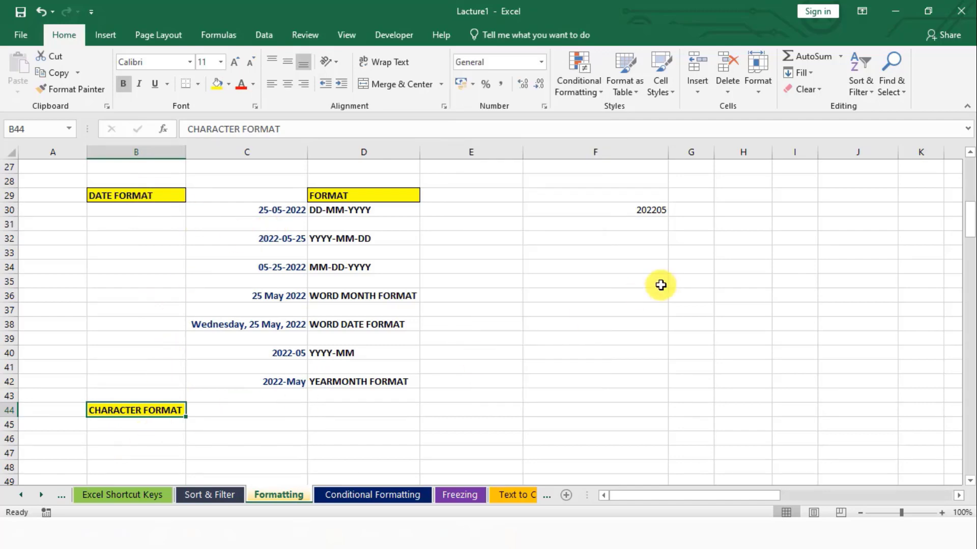
Apply all borders to the product sales table's header row, P1 to T1
scroll(661, 285, "right", 3)
scroll(661, 285, "up", 5)
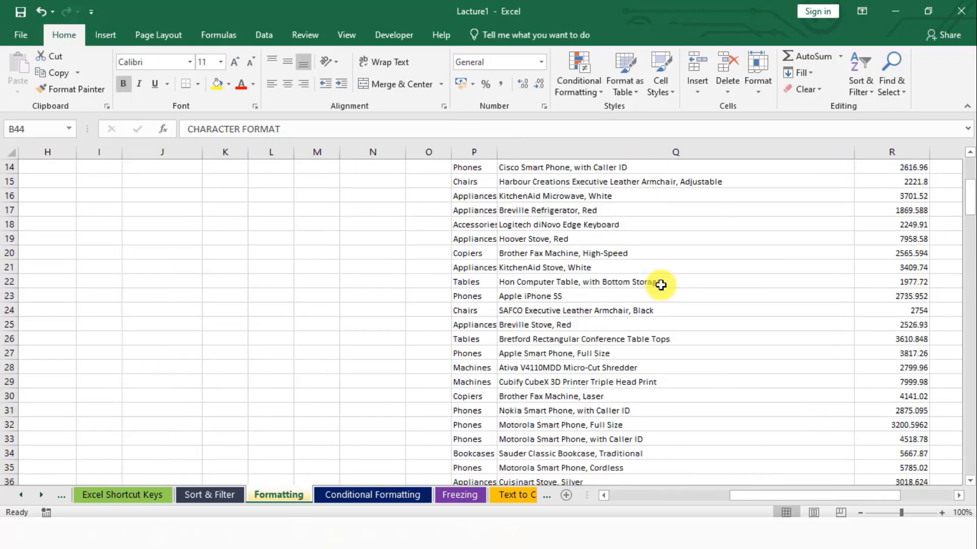
scroll(661, 287, "up", 4)
scroll(603, 290, "right", 2)
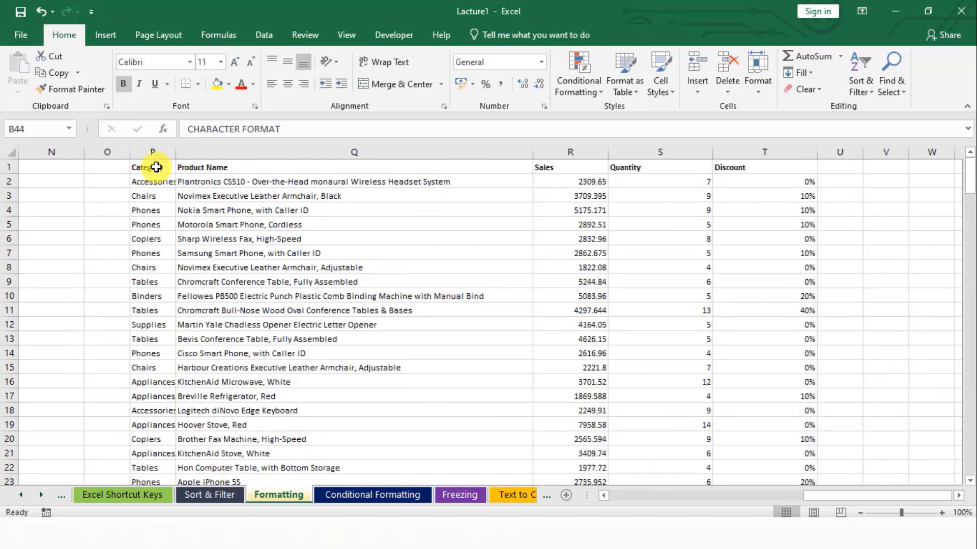
left_click_drag(152, 168, 748, 167)
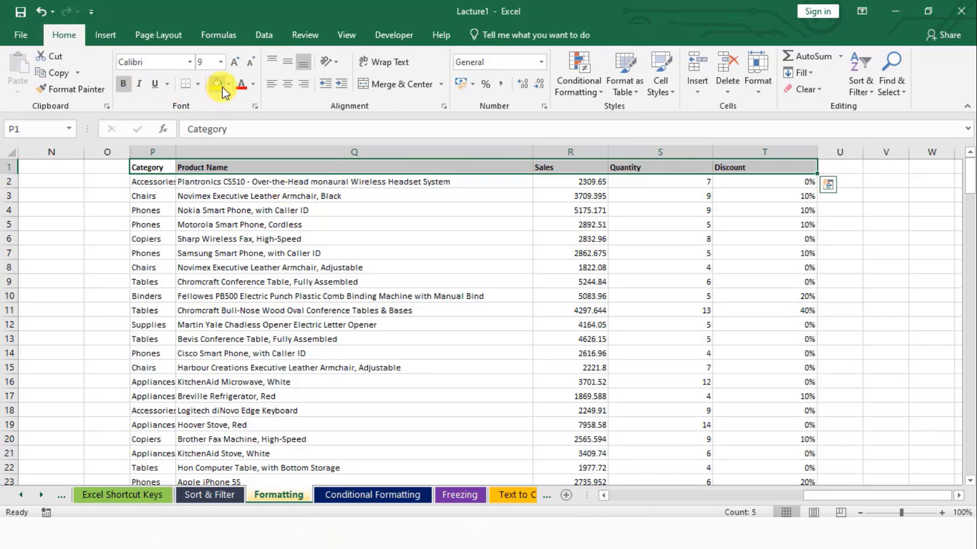
left_click(198, 84)
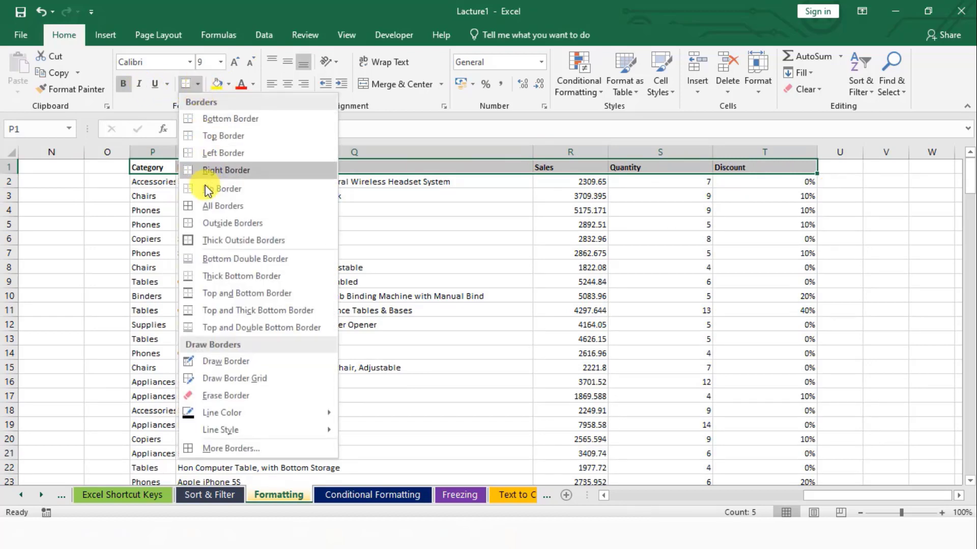
left_click(207, 205)
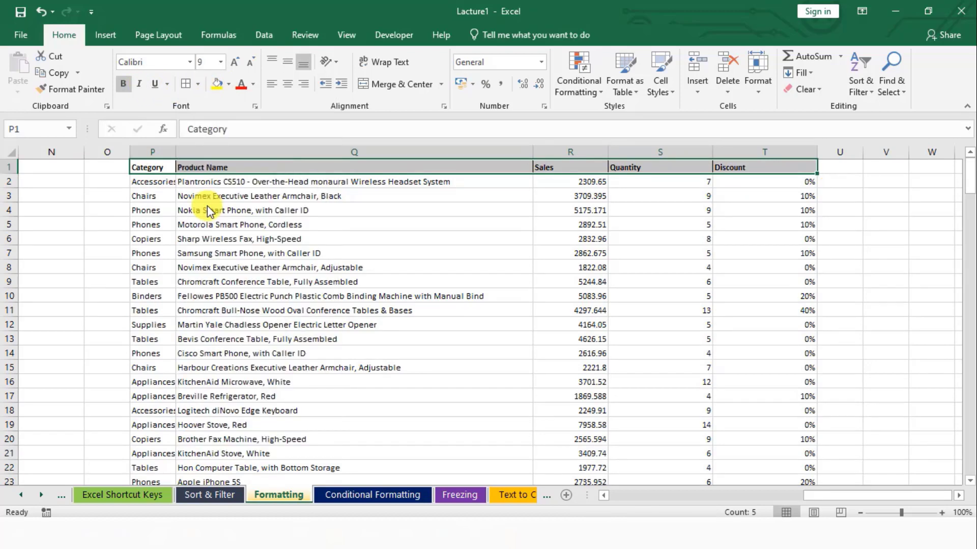
Give the header cells P1 to T1 a dark blue fill and a white font
left_click(227, 84)
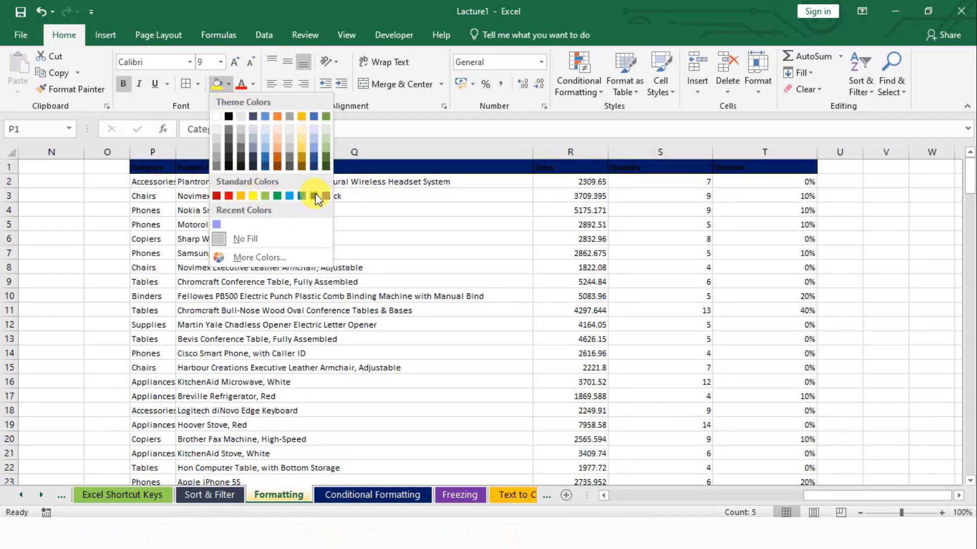
left_click(315, 197)
left_click(252, 82)
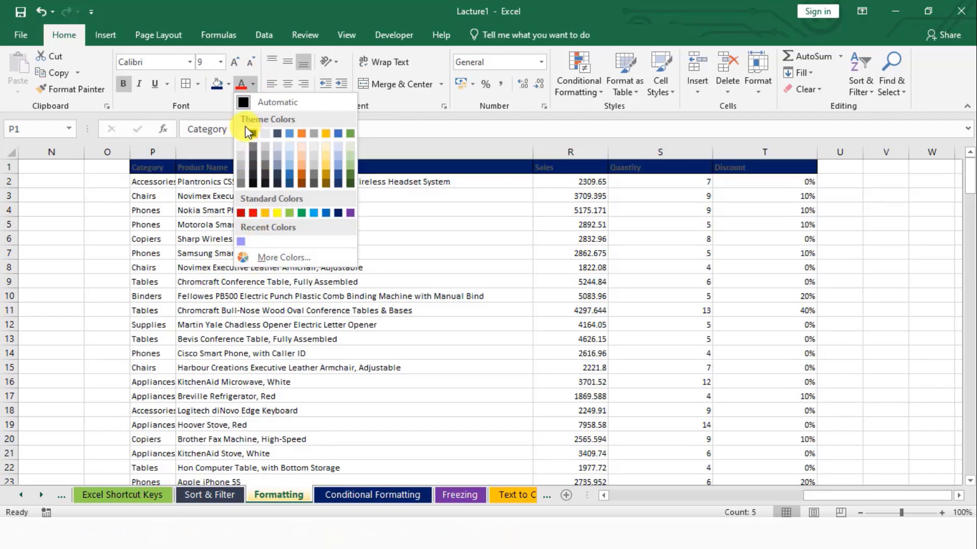
left_click(240, 133)
left_click(302, 247)
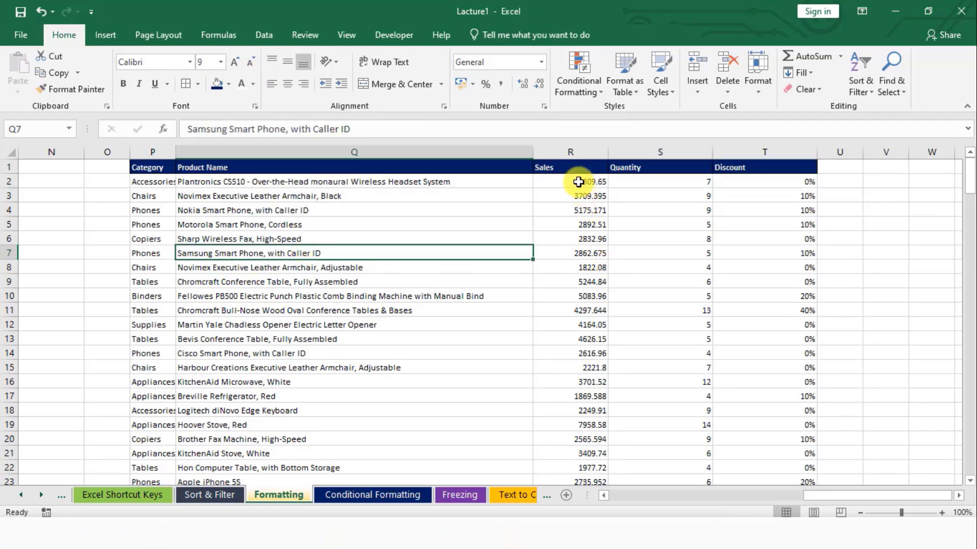
Format the whole Sales column R as Currency with the $ English (Australia) symbol and two decimal places
left_click_drag(578, 182, 596, 322)
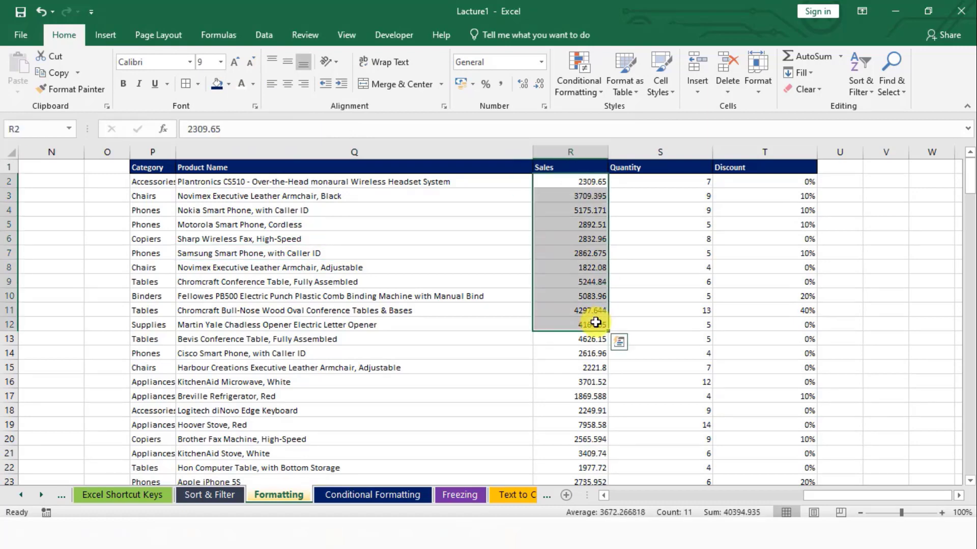
left_click(596, 322)
left_click(585, 195)
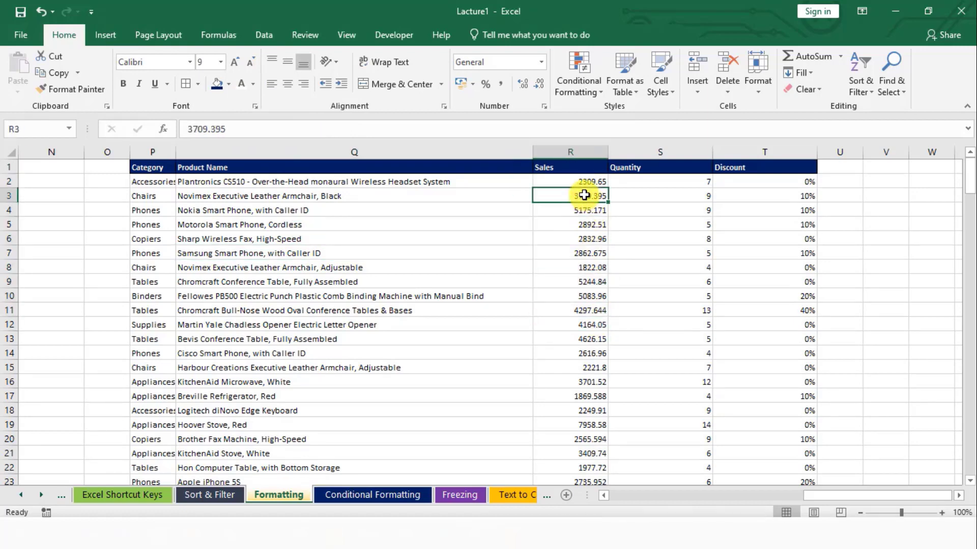
left_click(581, 180)
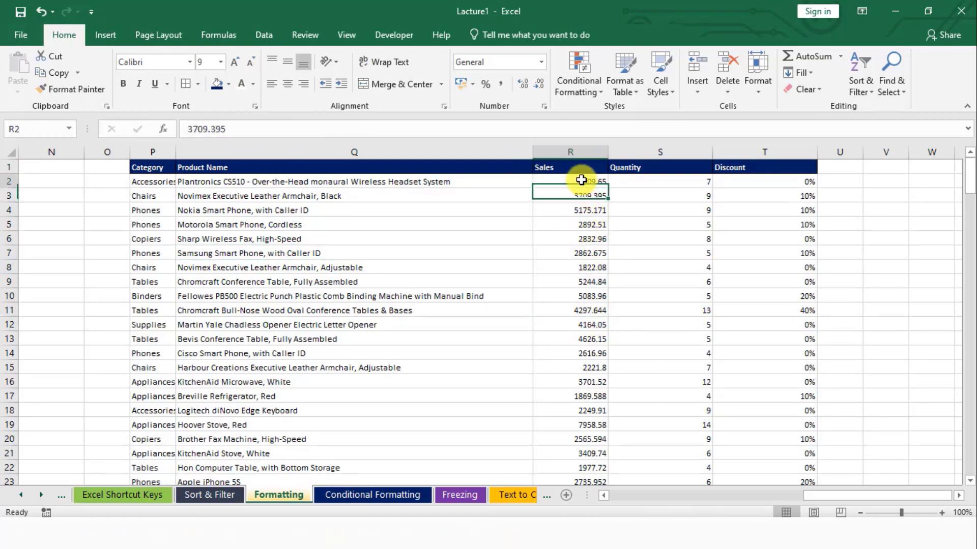
left_click(574, 150)
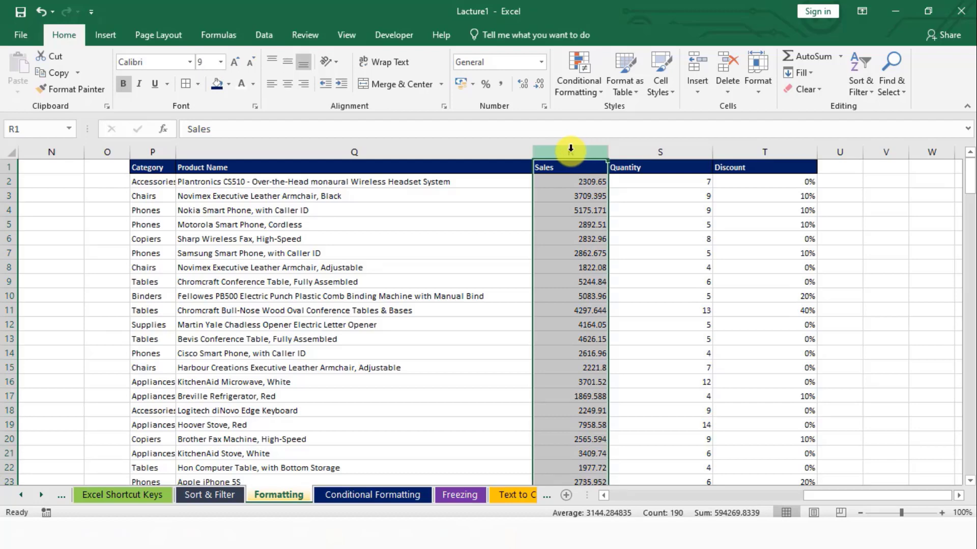
right_click(571, 150)
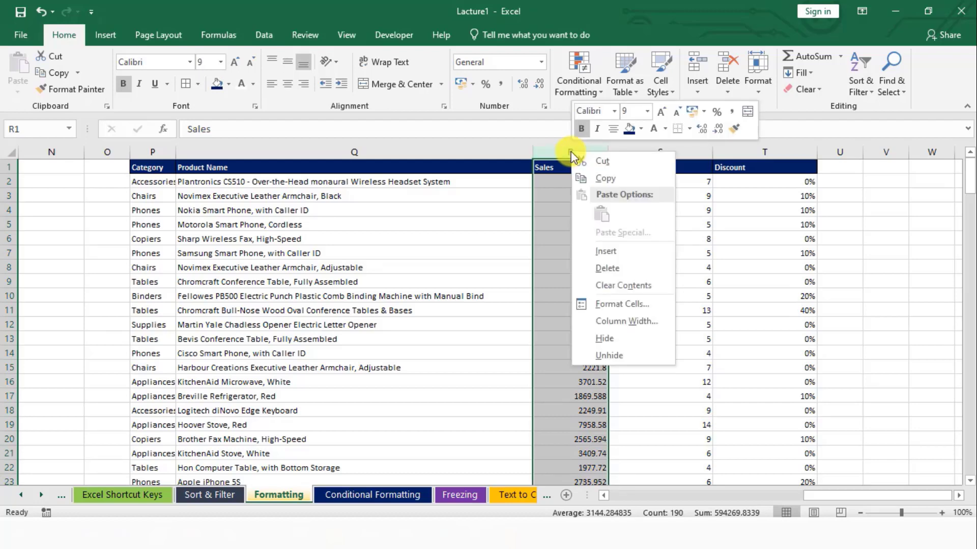
left_click(612, 305)
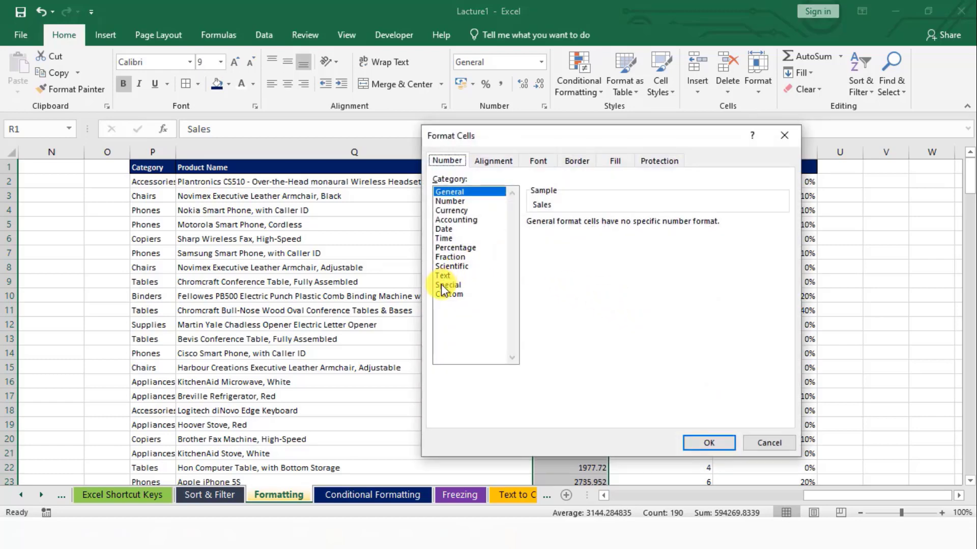
left_click(450, 210)
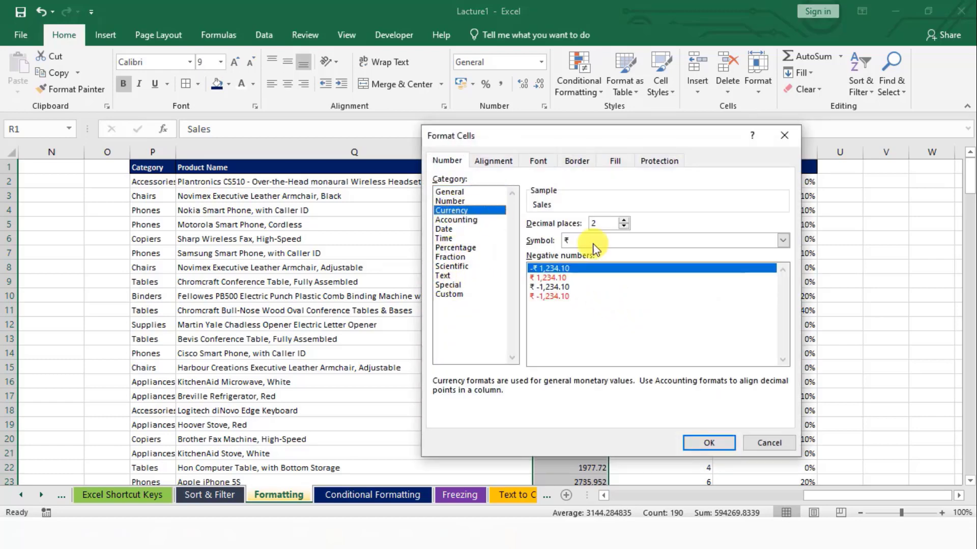
left_click(783, 240)
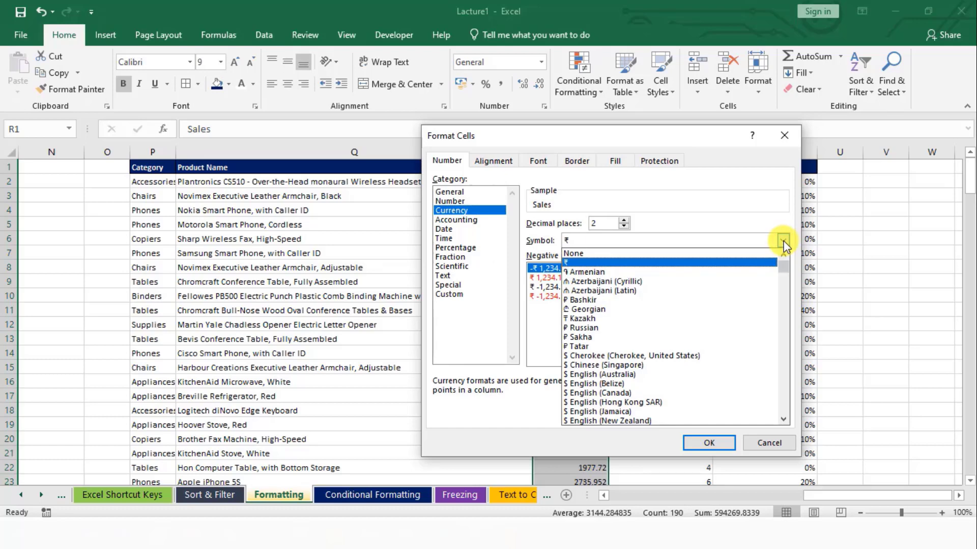
left_click(601, 373)
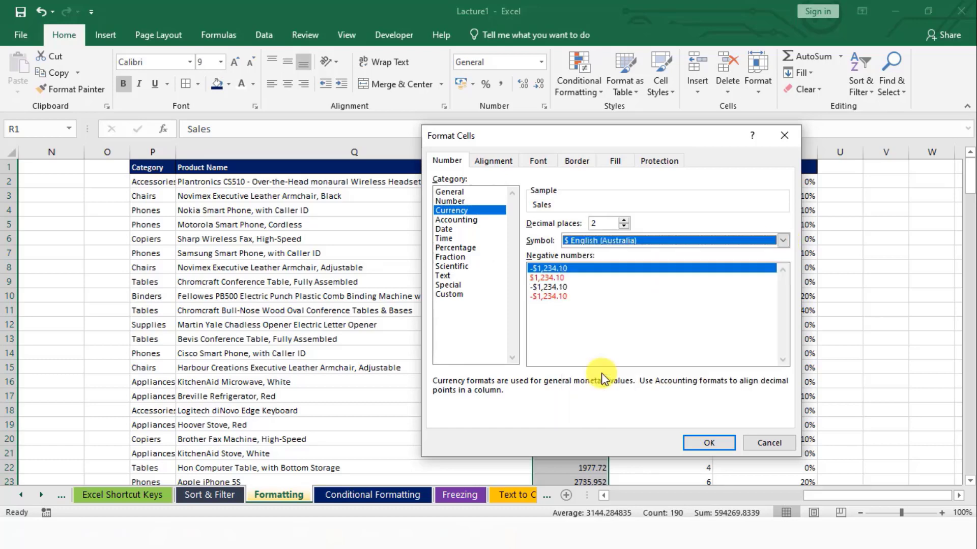
left_click(705, 440)
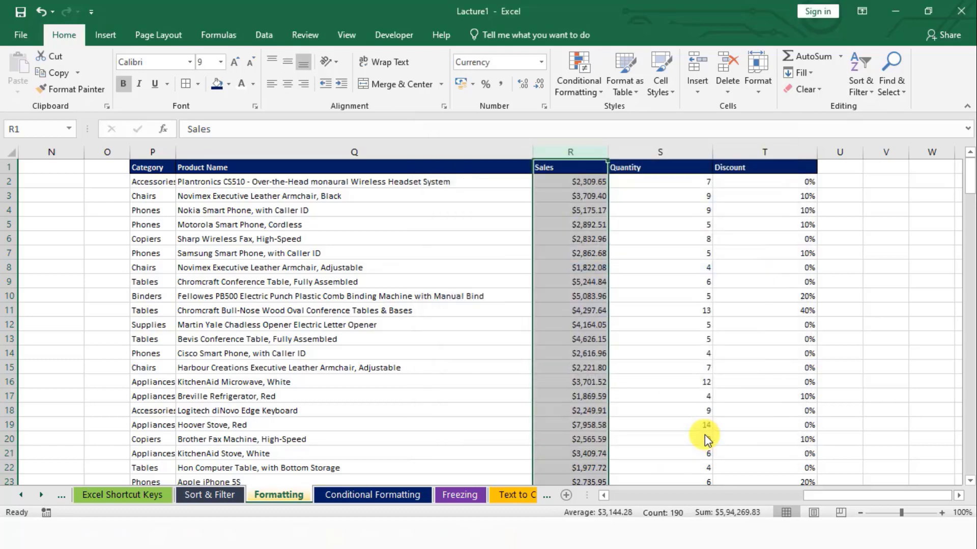
left_click(627, 249)
Reduce the currency values in the Sales column R to zero decimal places
left_click_drag(582, 185, 585, 253)
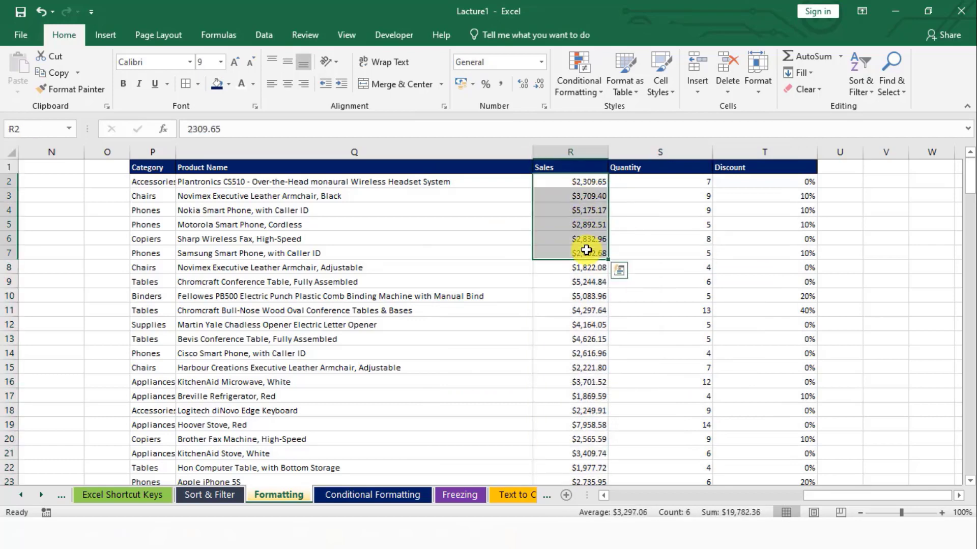
left_click(577, 181)
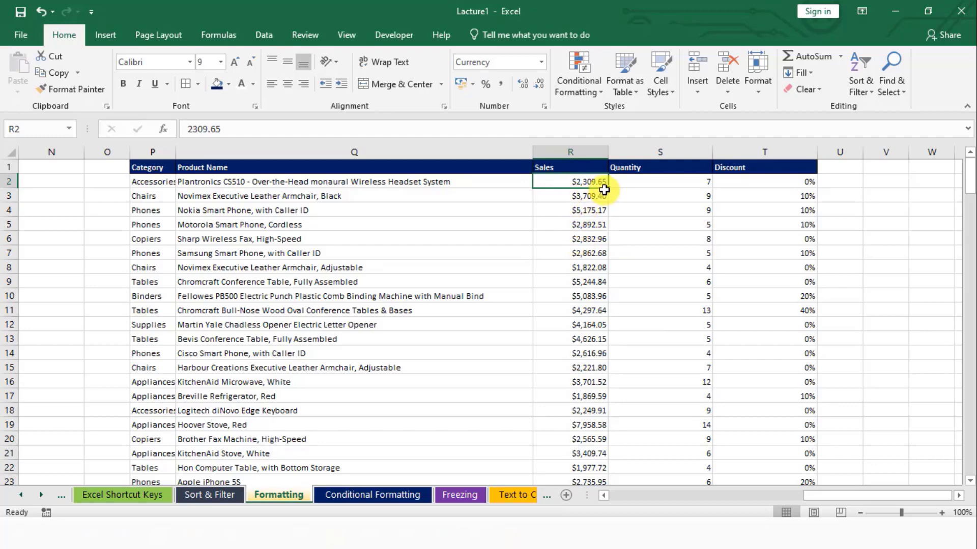
left_click(585, 153)
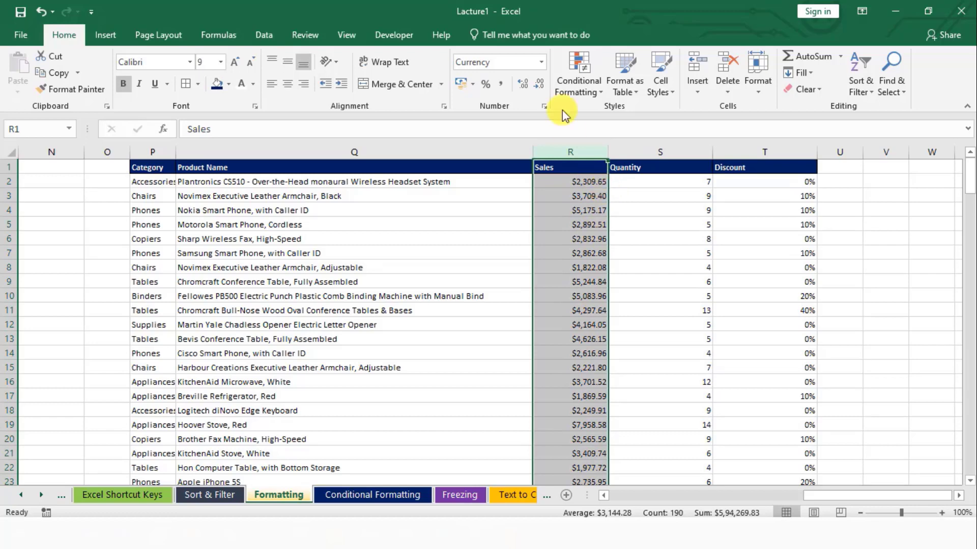
left_click(541, 84)
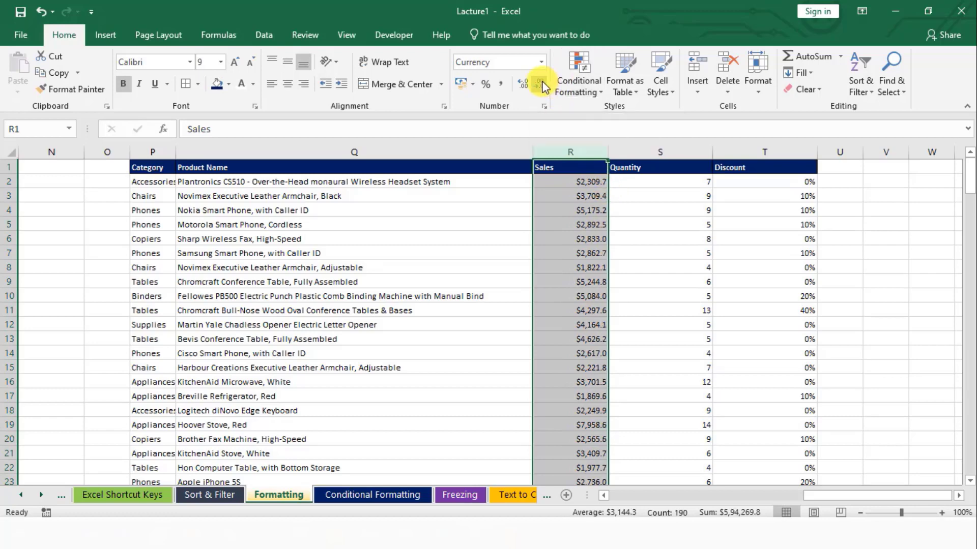
left_click(540, 84)
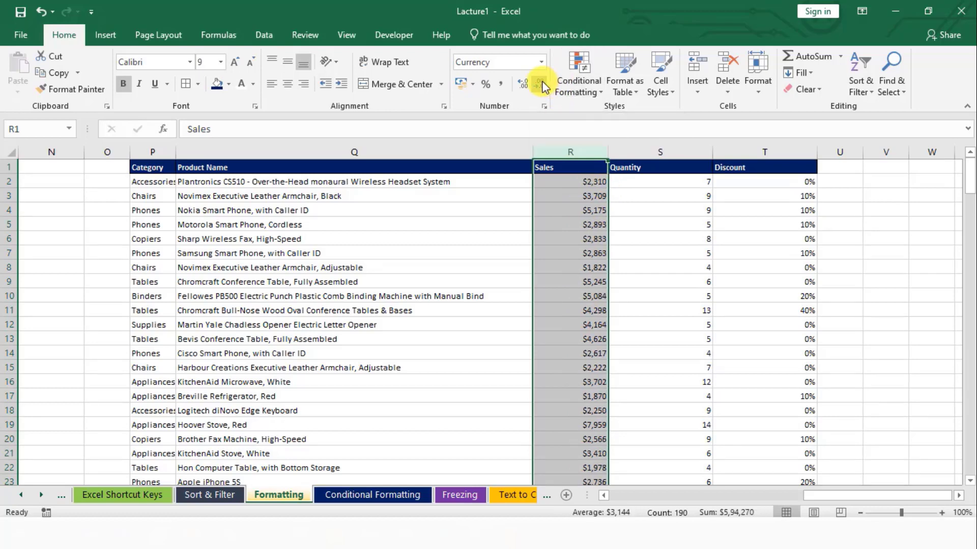
left_click(622, 227)
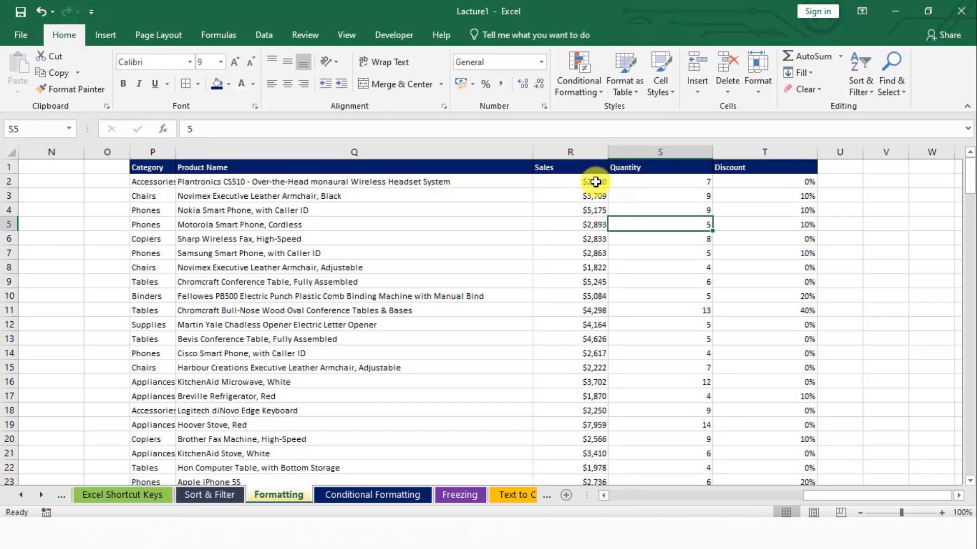
Review the formatted amounts in the Sales column and the percentages in the Discount column
left_click_drag(595, 183, 593, 307)
left_click(753, 224)
left_click_drag(757, 190, 784, 312)
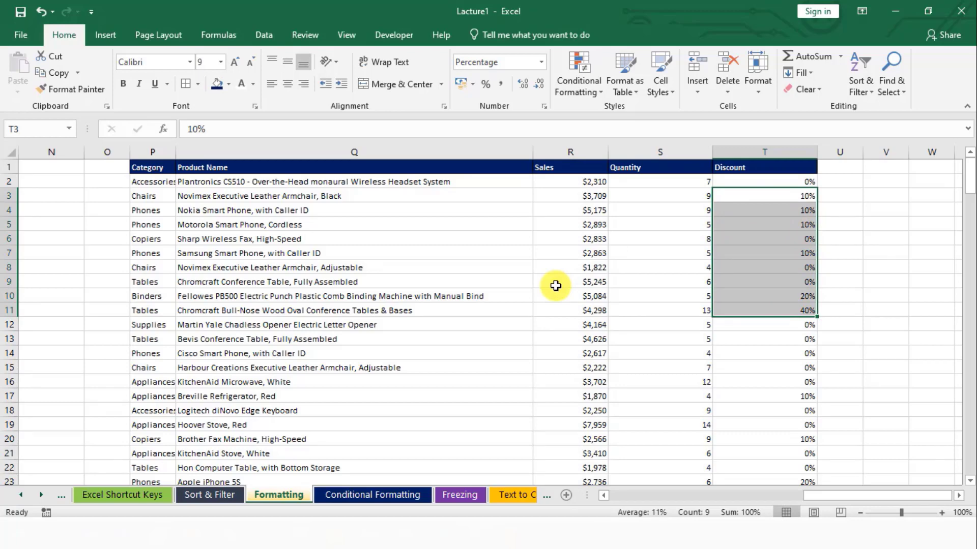
View the Fun with Excel sheet and return to the Formatting sheet
left_click(42, 494)
left_click(42, 495)
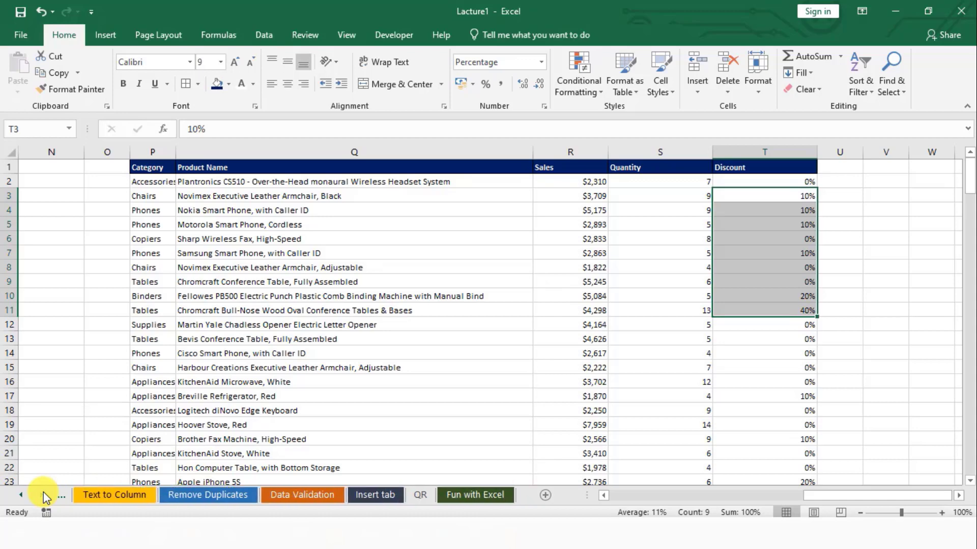
left_click(458, 496)
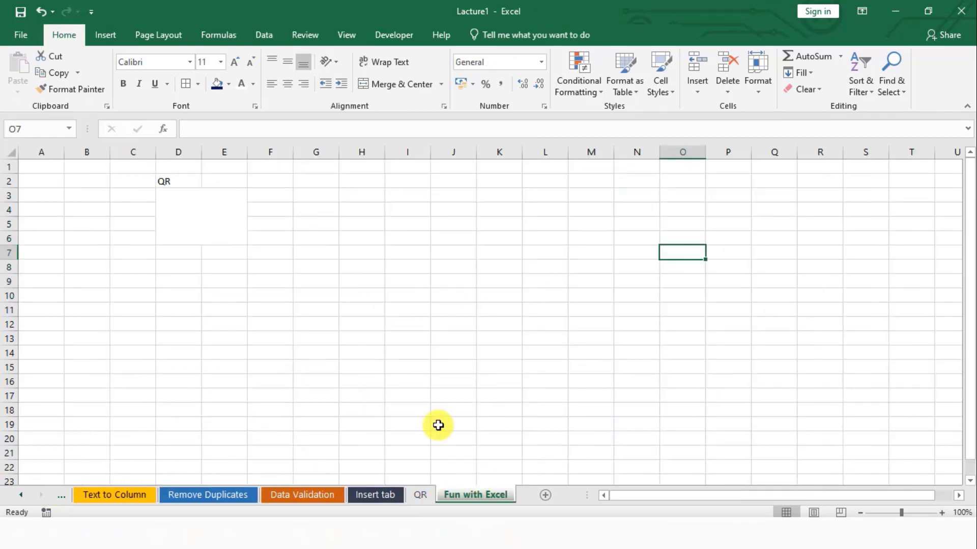
left_click(20, 495)
left_click(21, 495)
left_click(21, 495)
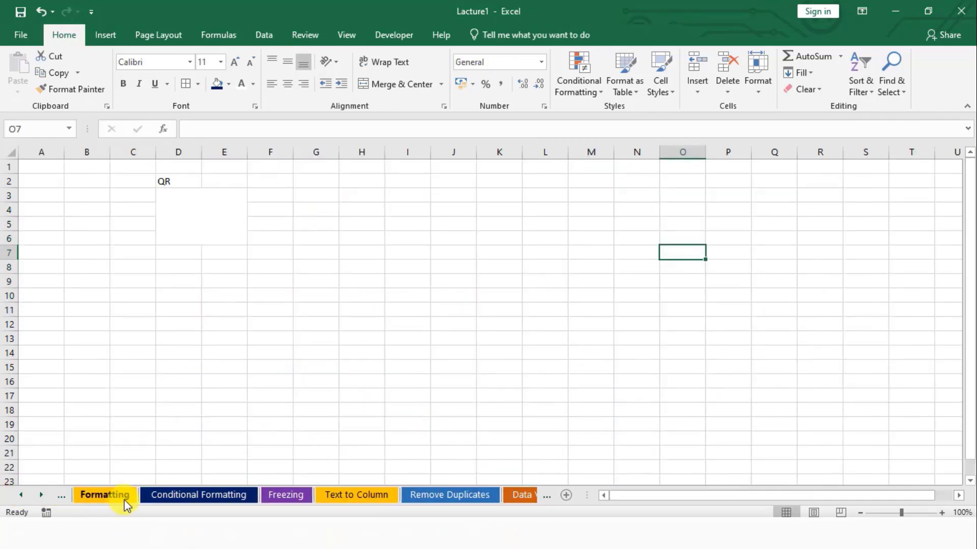
left_click(125, 500)
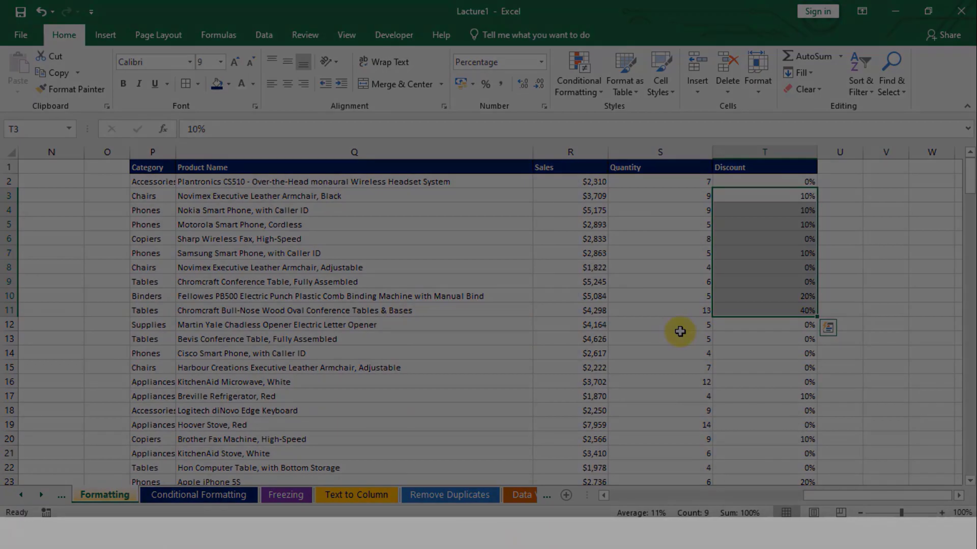